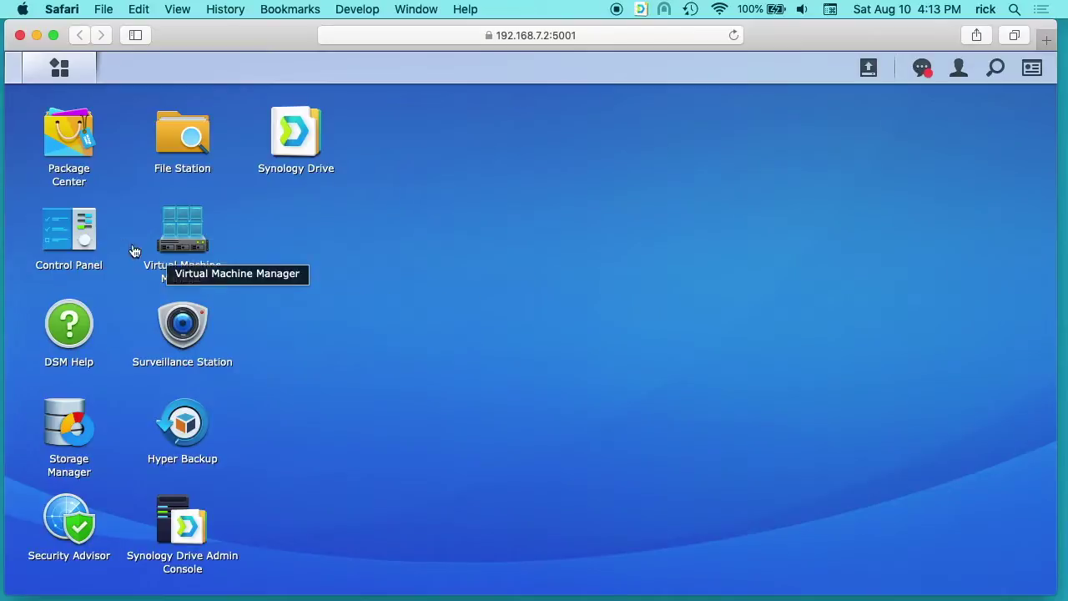
# - Set up a new shared folder named RickMakesTeam on Volume 1 with the Recycle Bin disabled
pyautogui.click(70, 234)
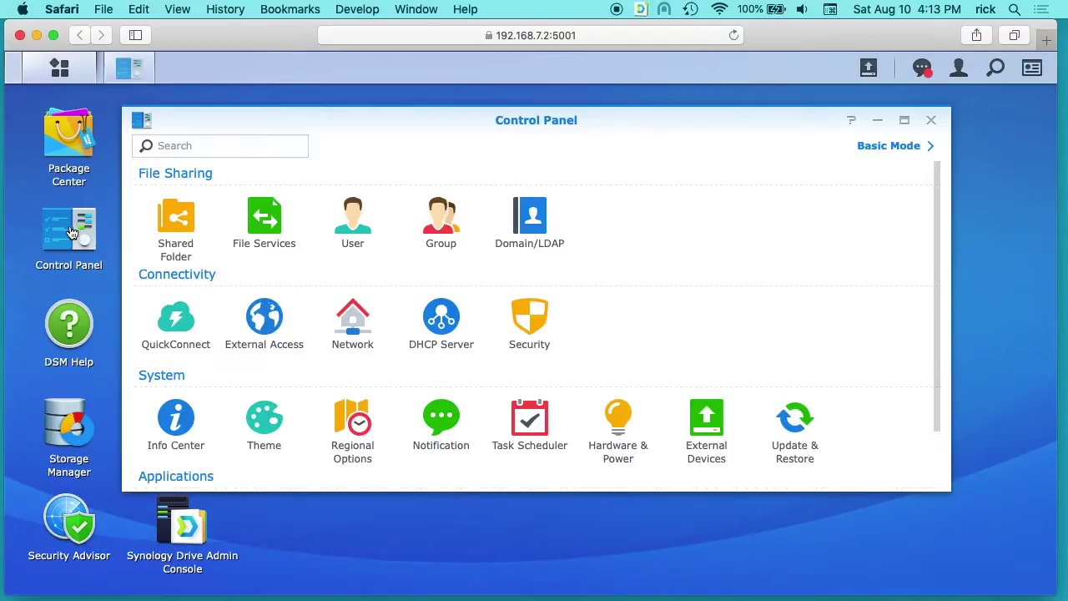
pyautogui.click(178, 223)
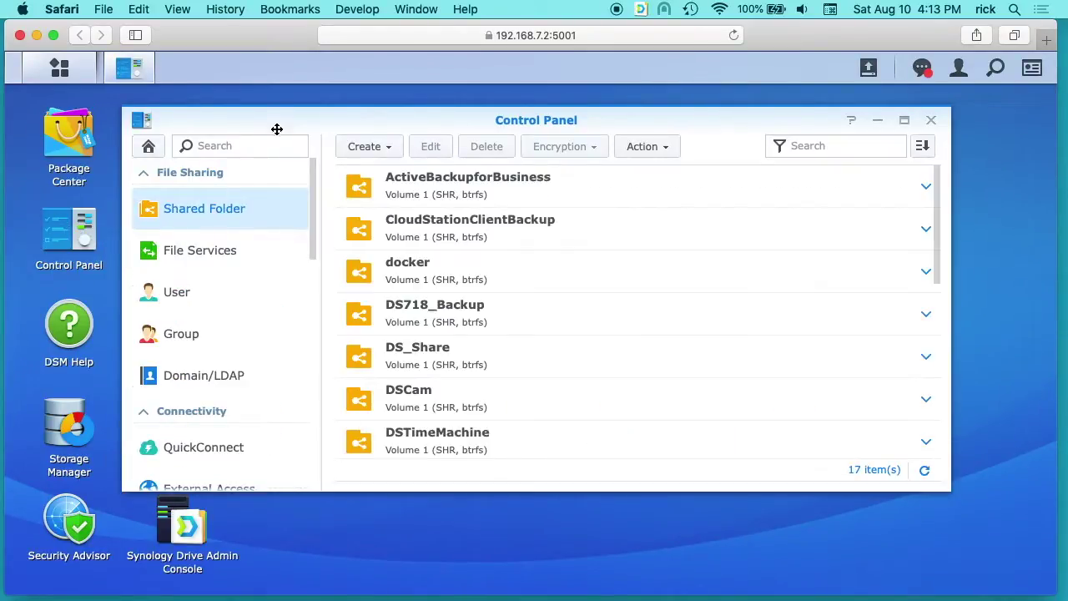
pyautogui.click(364, 147)
pyautogui.click(373, 173)
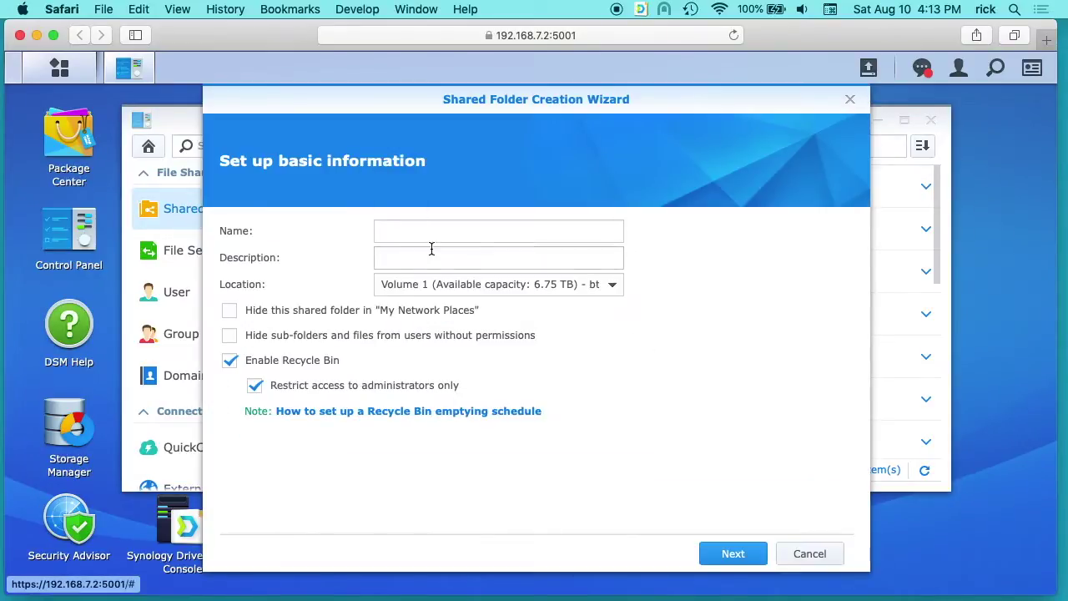
pyautogui.click(412, 230)
pyautogui.write('R')
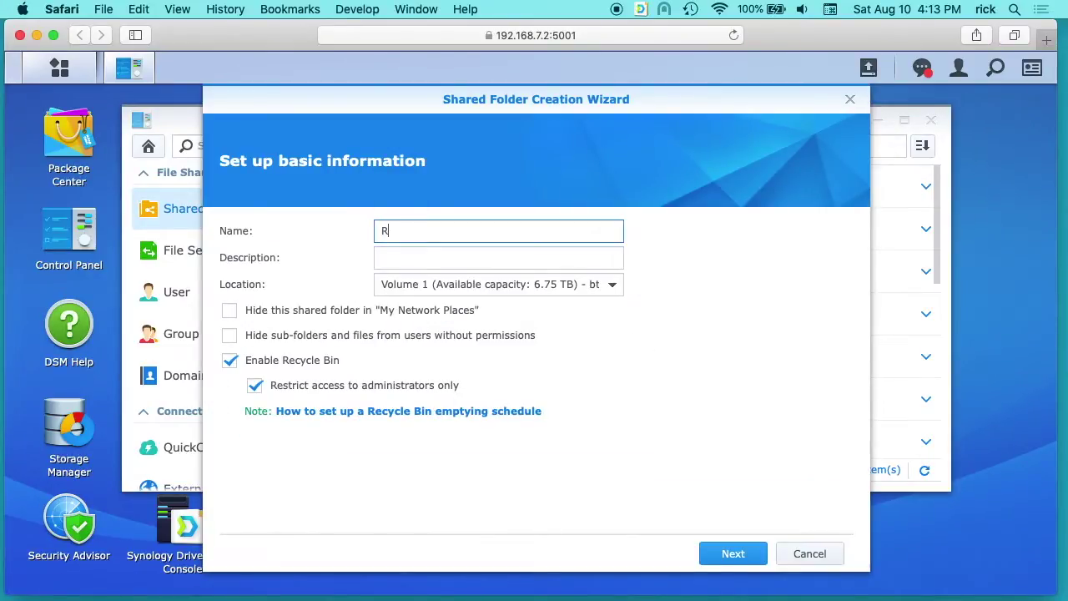
pyautogui.write('ickMakesTeam')
pyautogui.click(229, 360)
pyautogui.click(719, 554)
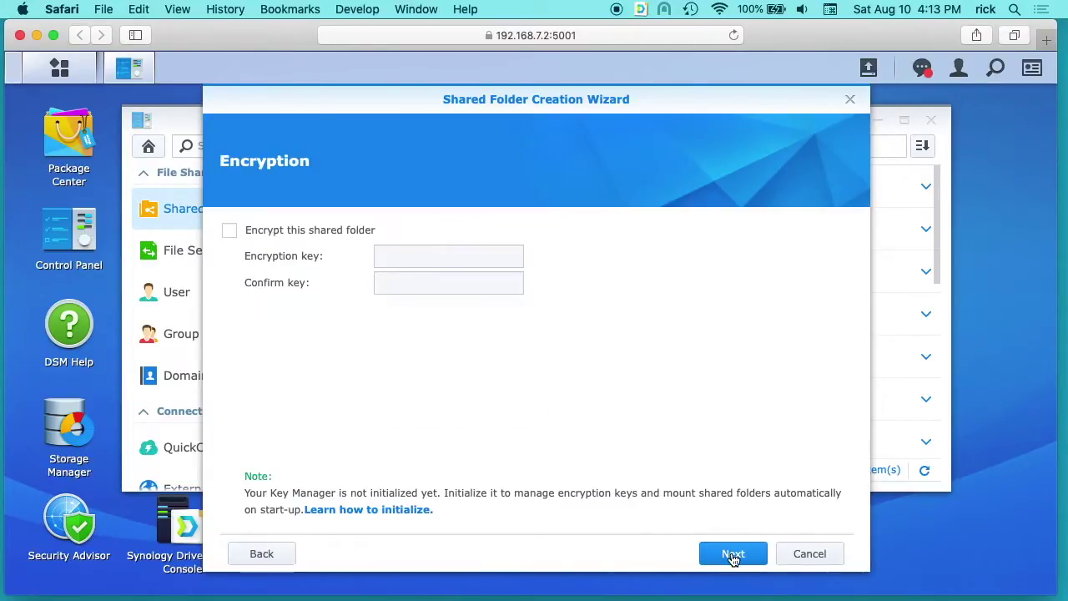
# - Leave encryption and all advanced settings off, and create the RickMakesTeam shared folder
pyautogui.click(730, 554)
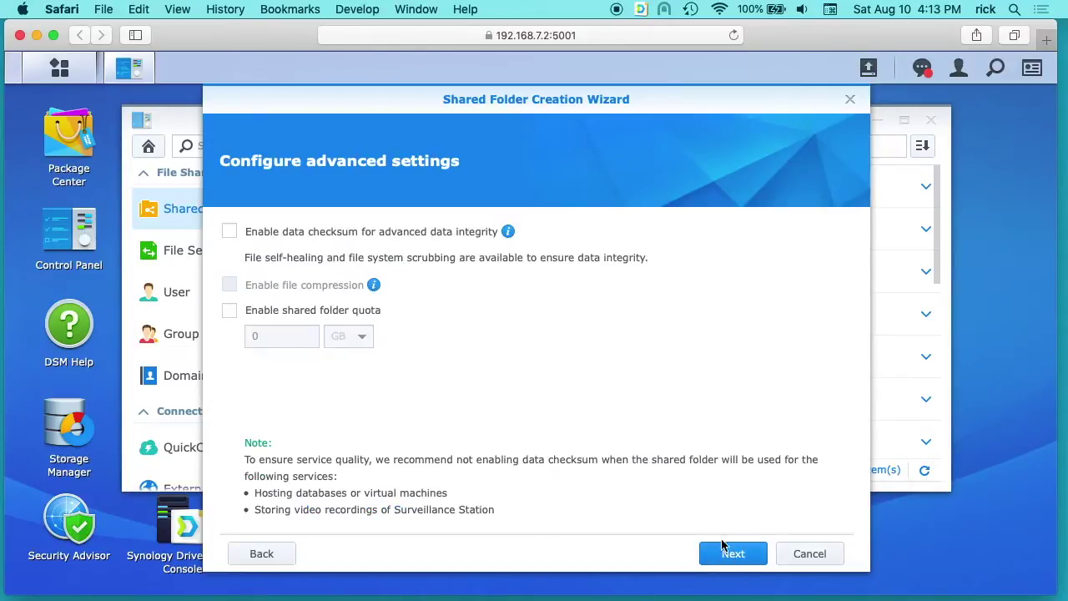
pyautogui.click(731, 556)
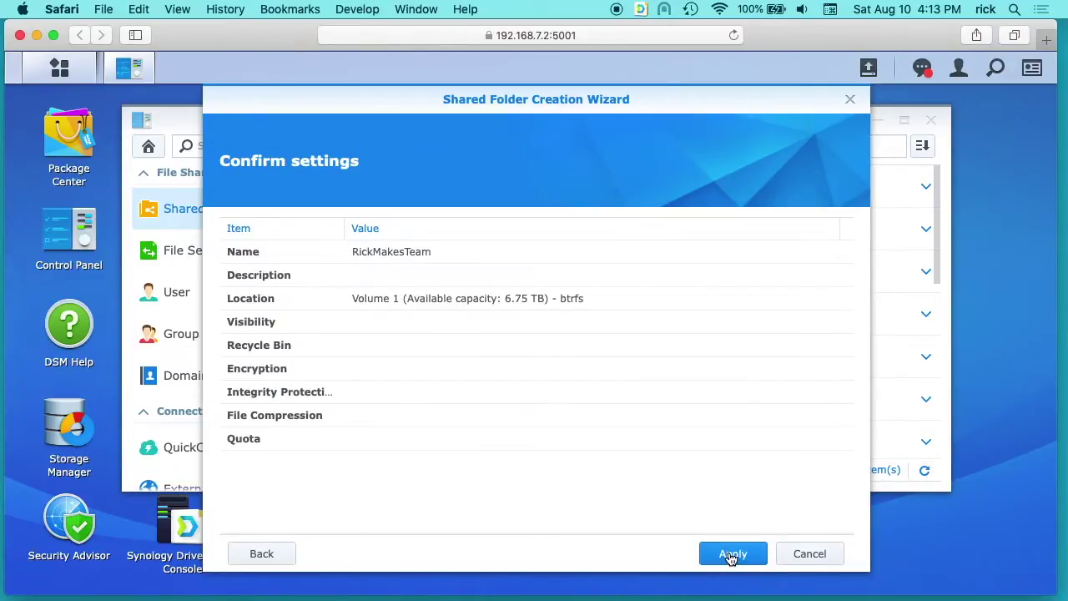
pyautogui.click(733, 554)
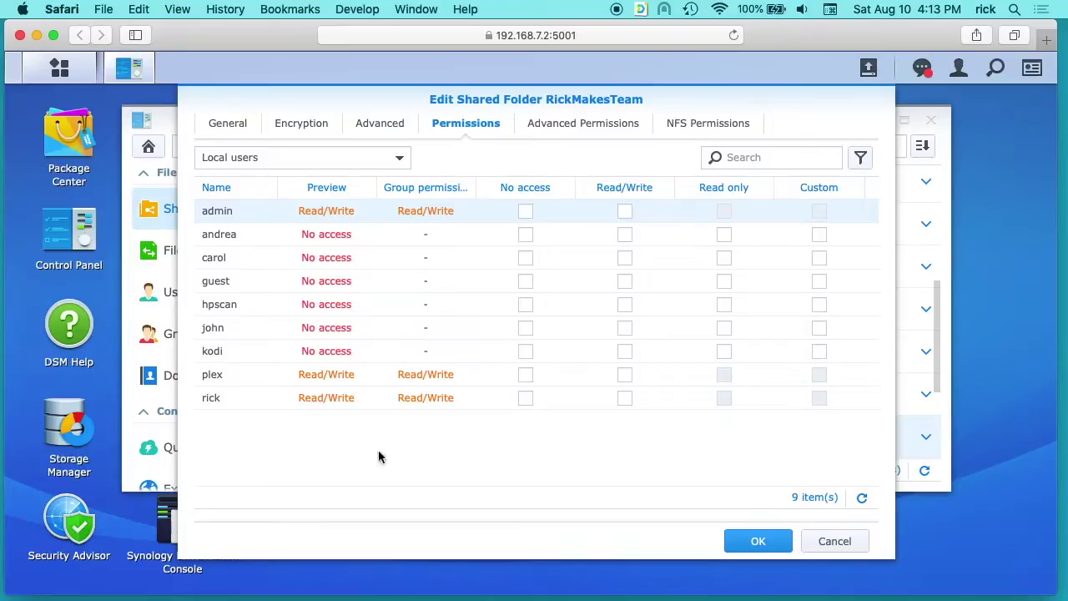
# - Grant Read/Write permission on RickMakesTeam to the owner's and one team member's local accounts, then close the Control Panel
pyautogui.click(625, 398)
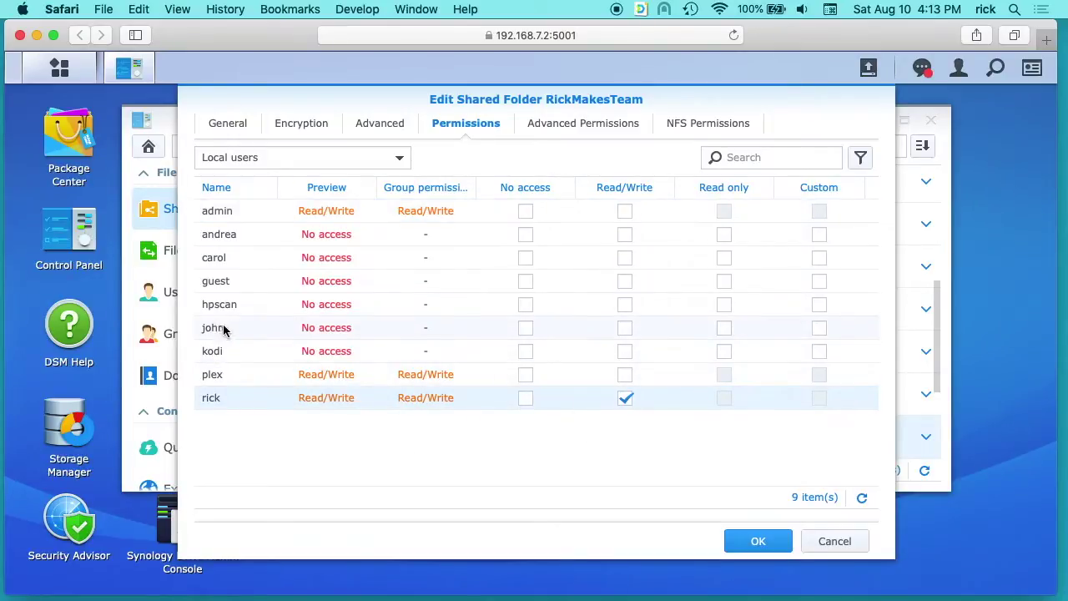
pyautogui.click(625, 328)
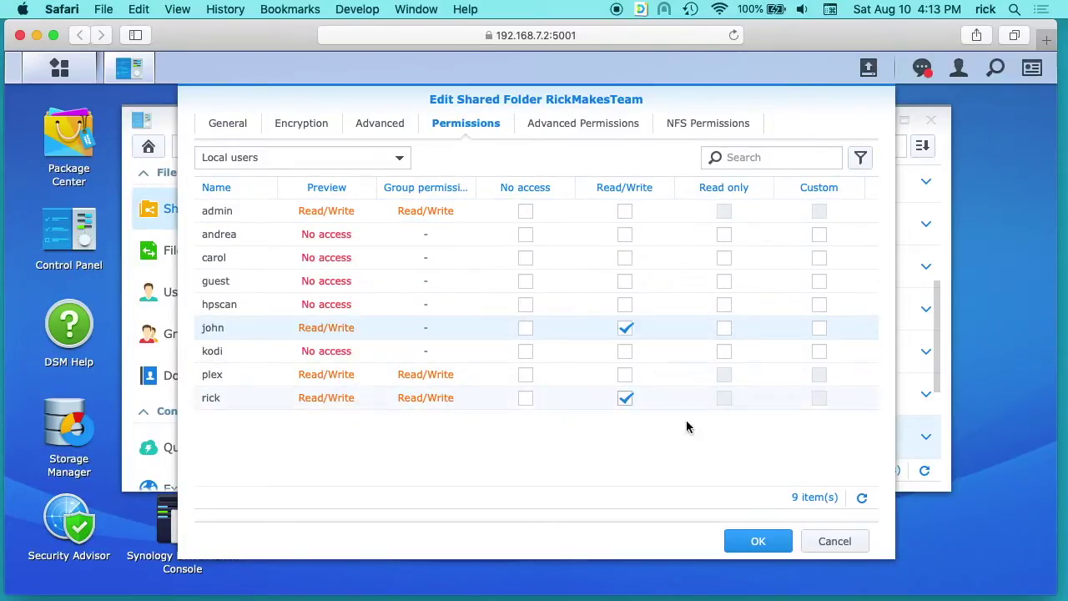
pyautogui.click(751, 544)
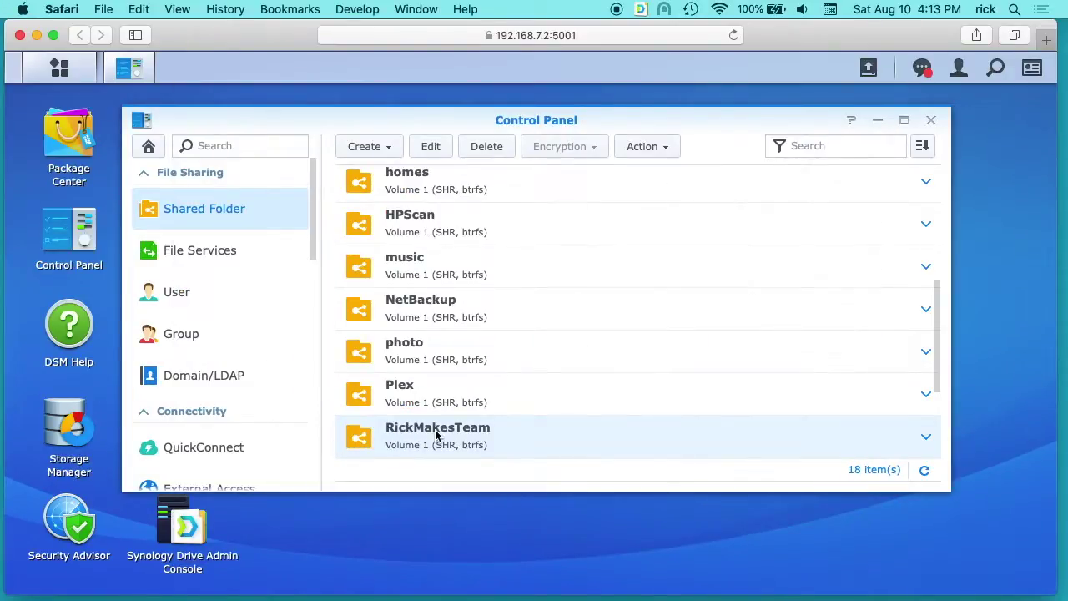
pyautogui.click(931, 120)
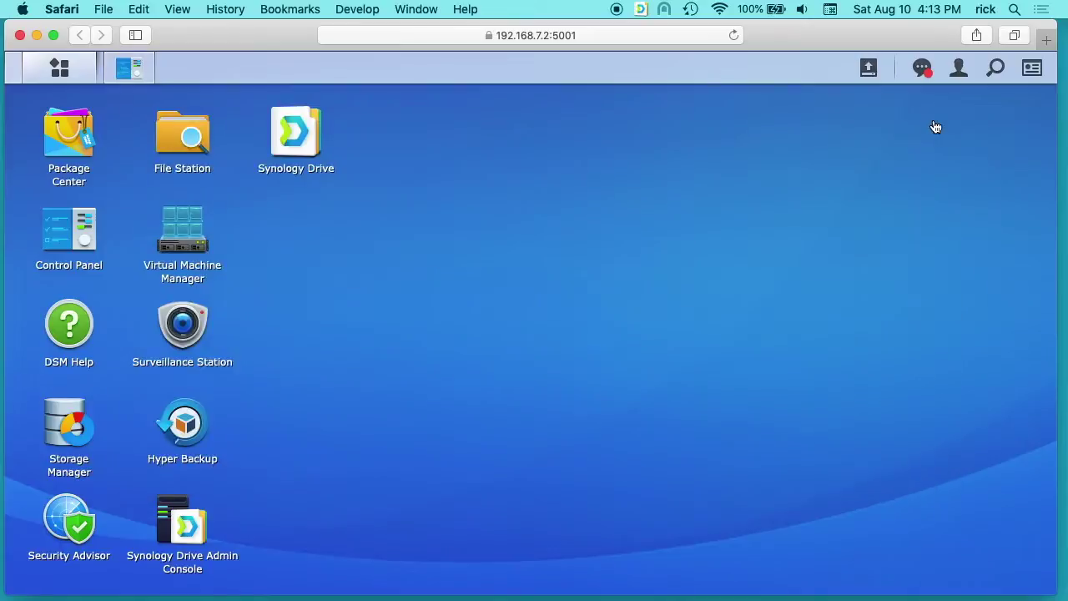
# - Enable RickMakesTeam as a team folder in Synology Drive Admin Console, keeping version control at 32 maximum versions, rotated from the earliest versions
pyautogui.click(174, 527)
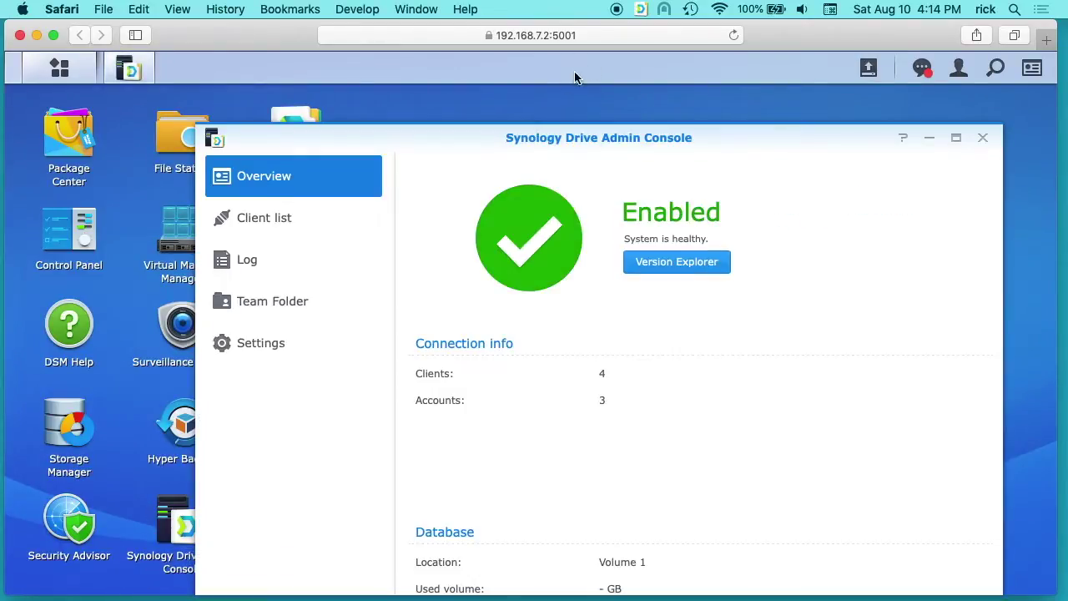
pyautogui.moveTo(470, 139); pyautogui.dragTo(464, 98)
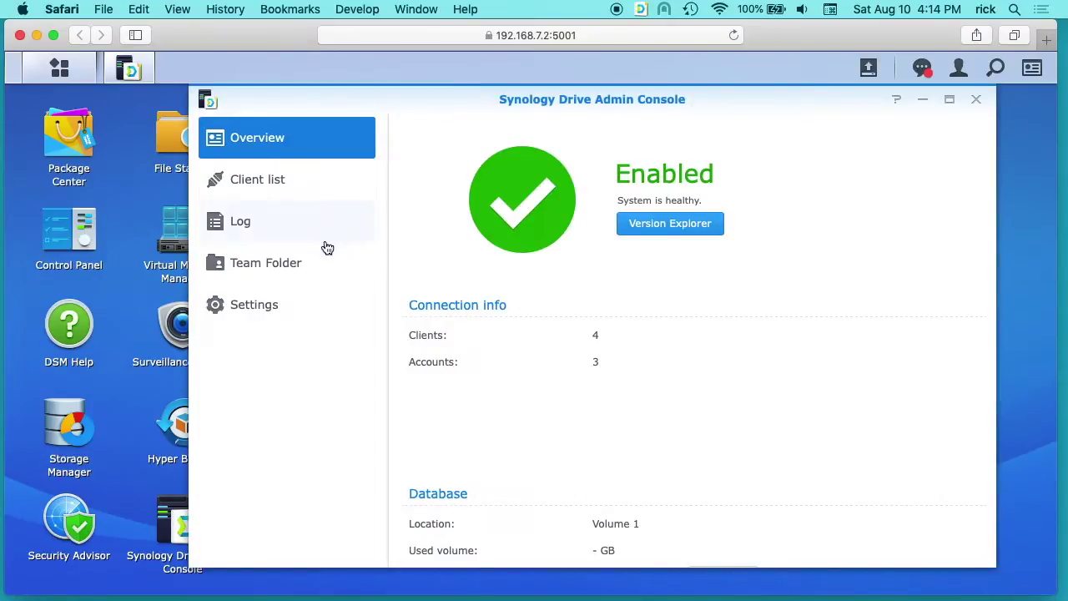
pyautogui.click(269, 266)
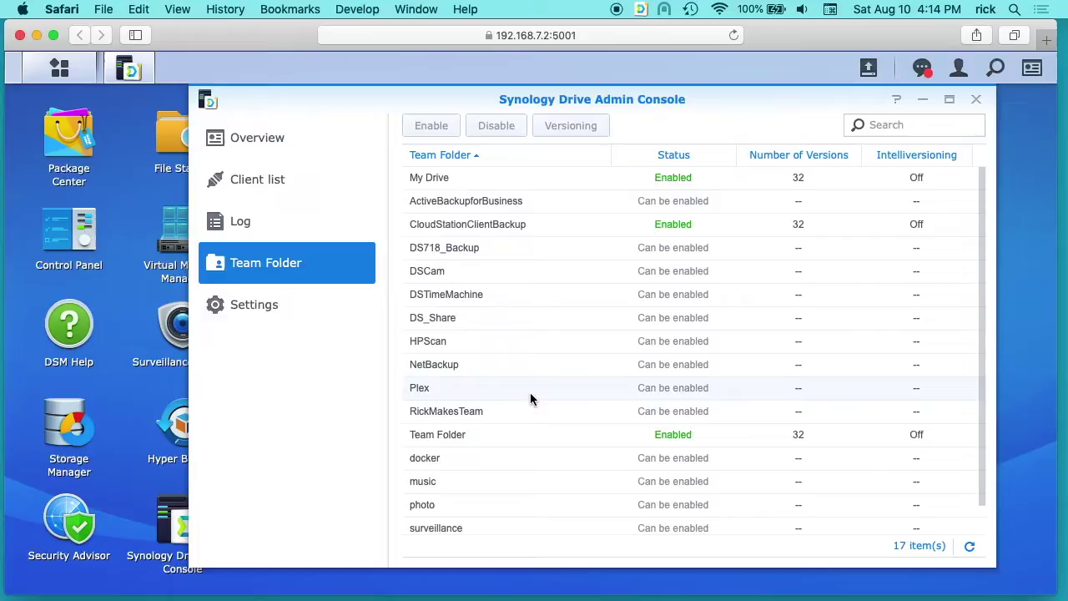
pyautogui.click(470, 413)
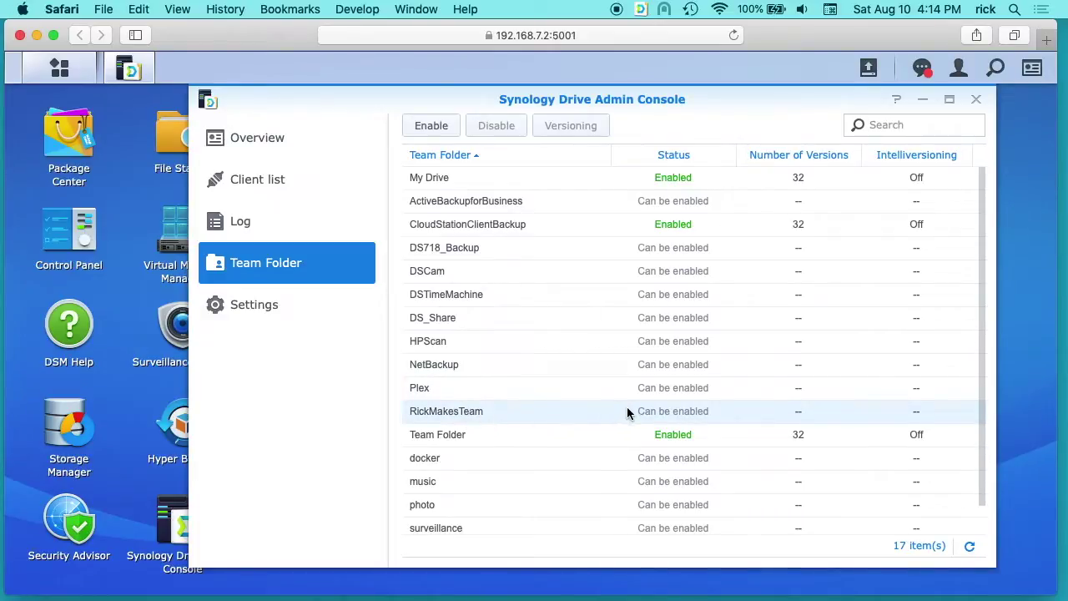
pyautogui.click(431, 125)
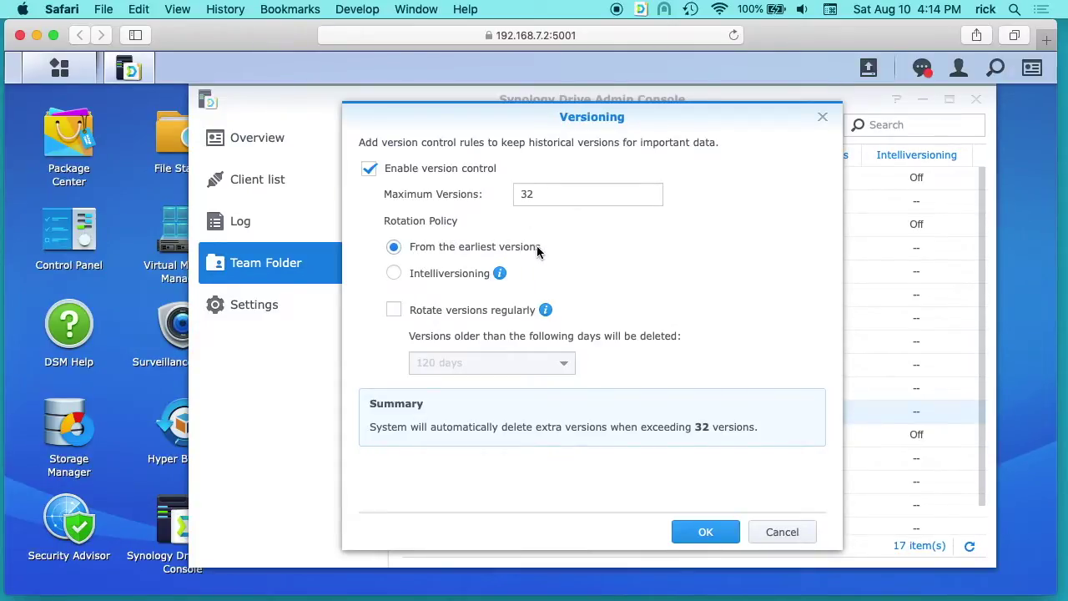
pyautogui.moveTo(500, 275)
pyautogui.moveTo(544, 307)
pyautogui.click(706, 534)
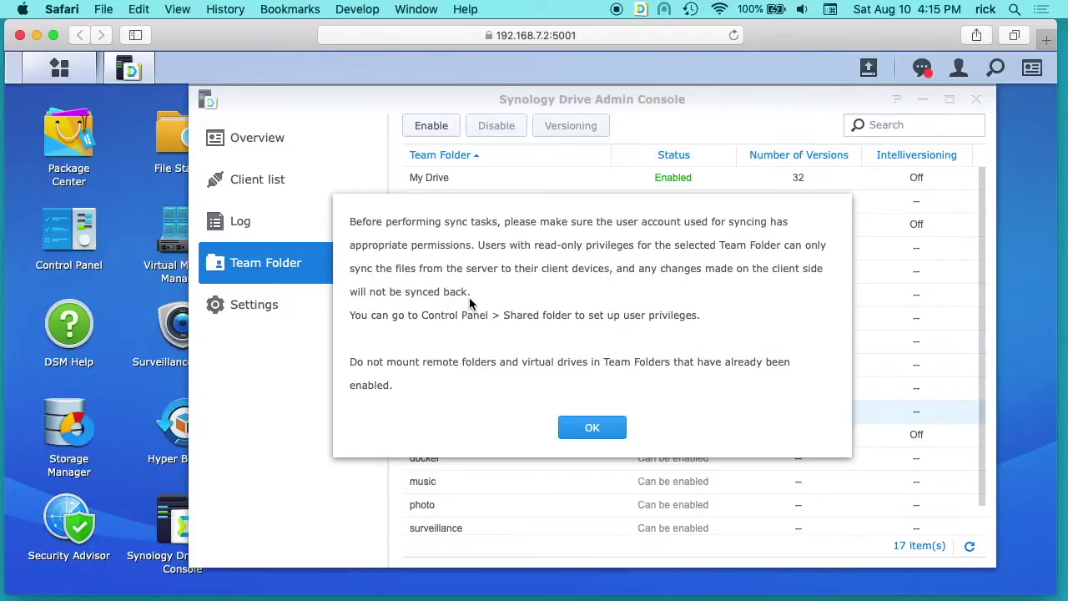
pyautogui.click(594, 429)
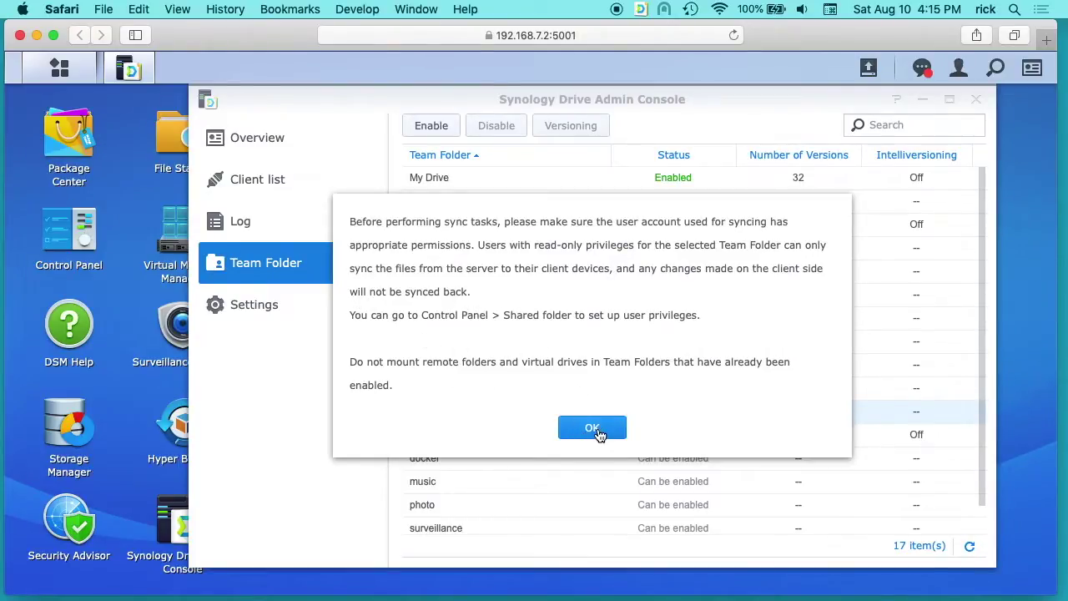
pyautogui.click(976, 99)
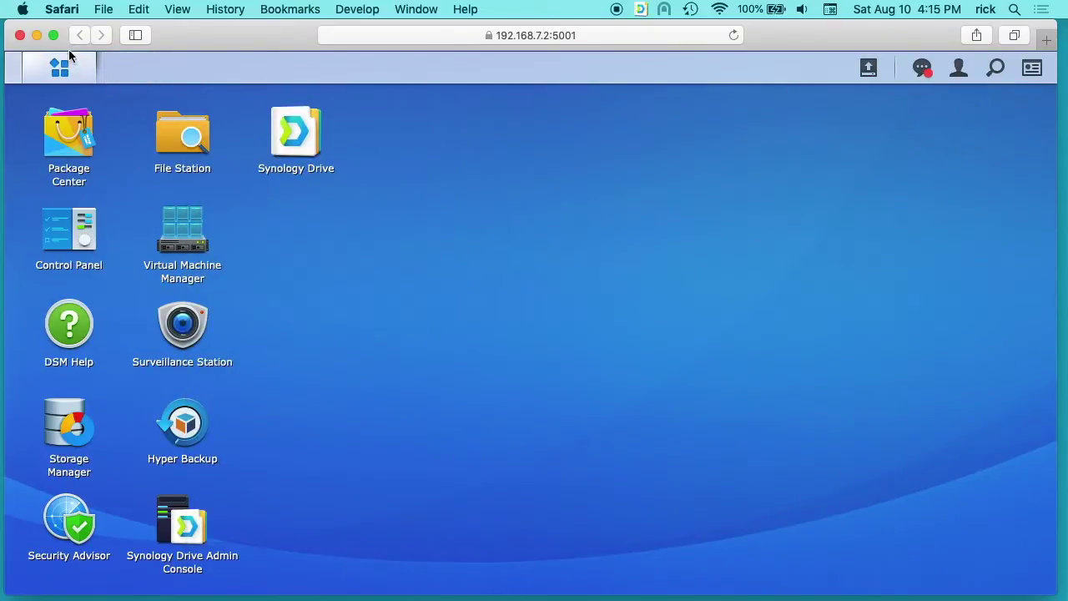
# - Switch to Synology Drive Client and start a My Drive/Team Folder sync task on the connected NAS 192.168.7.2
pyautogui.click(37, 35)
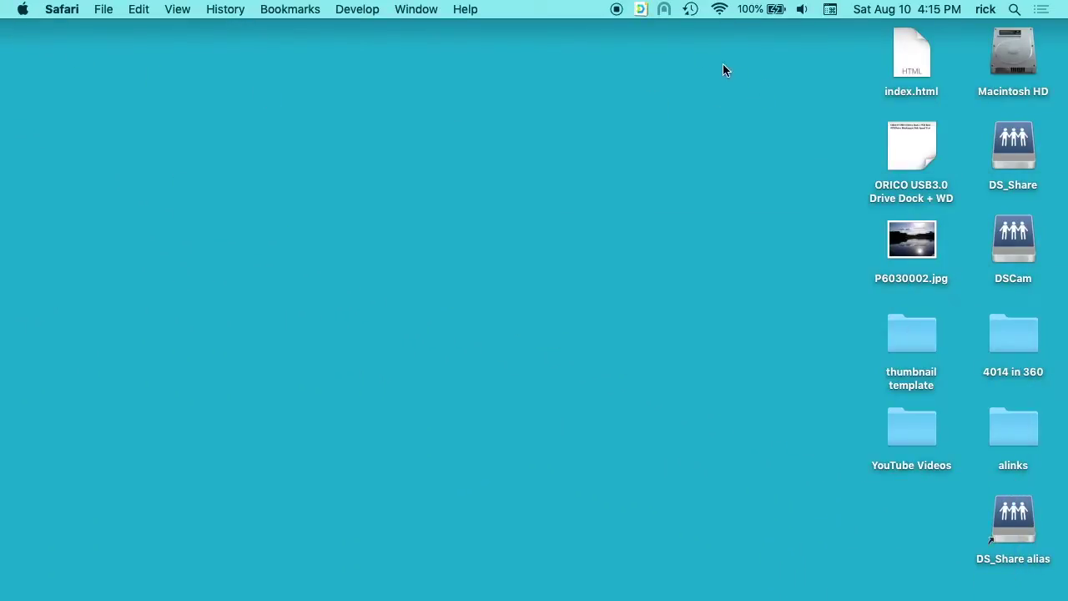
pyautogui.click(640, 9)
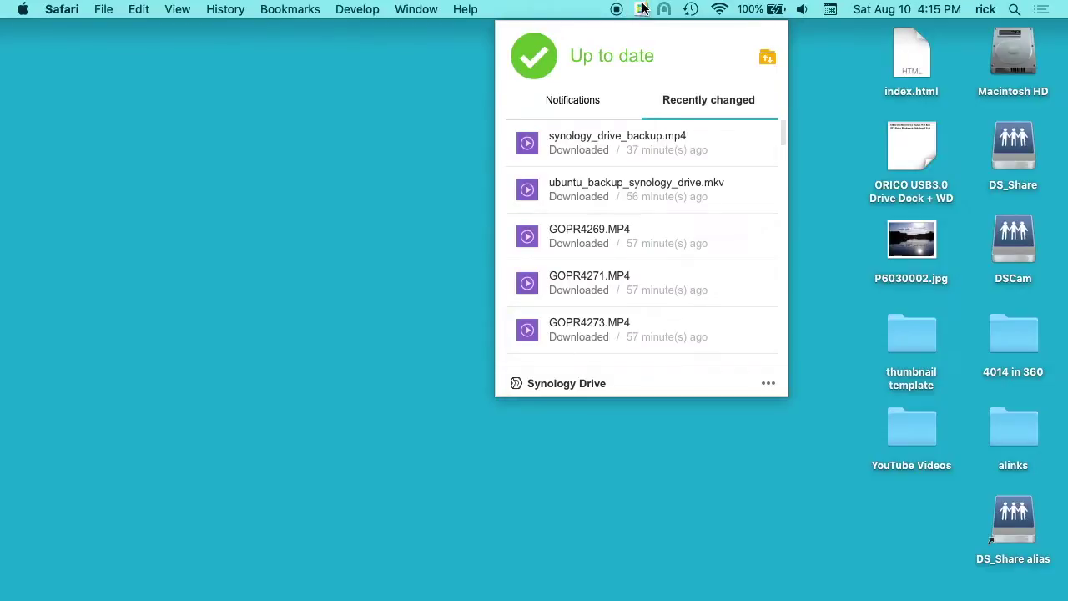
pyautogui.click(768, 385)
pyautogui.click(744, 334)
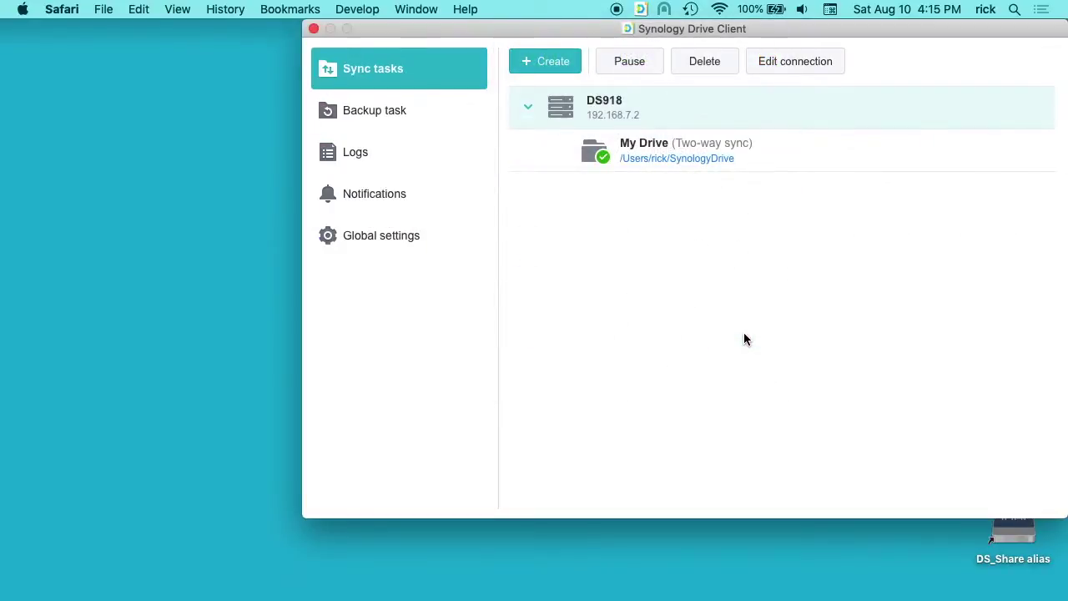
pyautogui.click(528, 63)
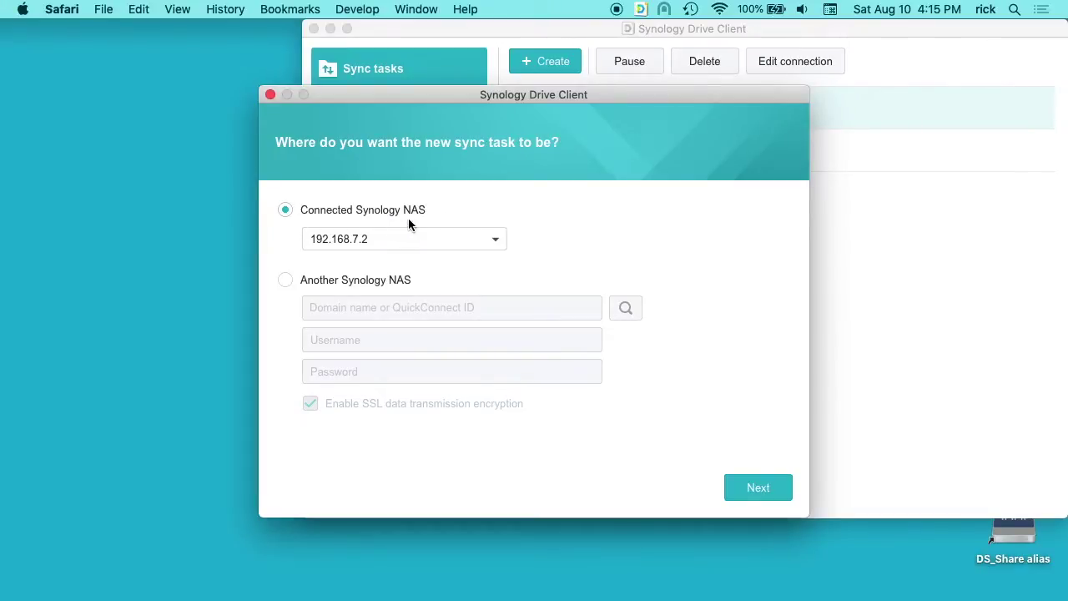
pyautogui.click(758, 488)
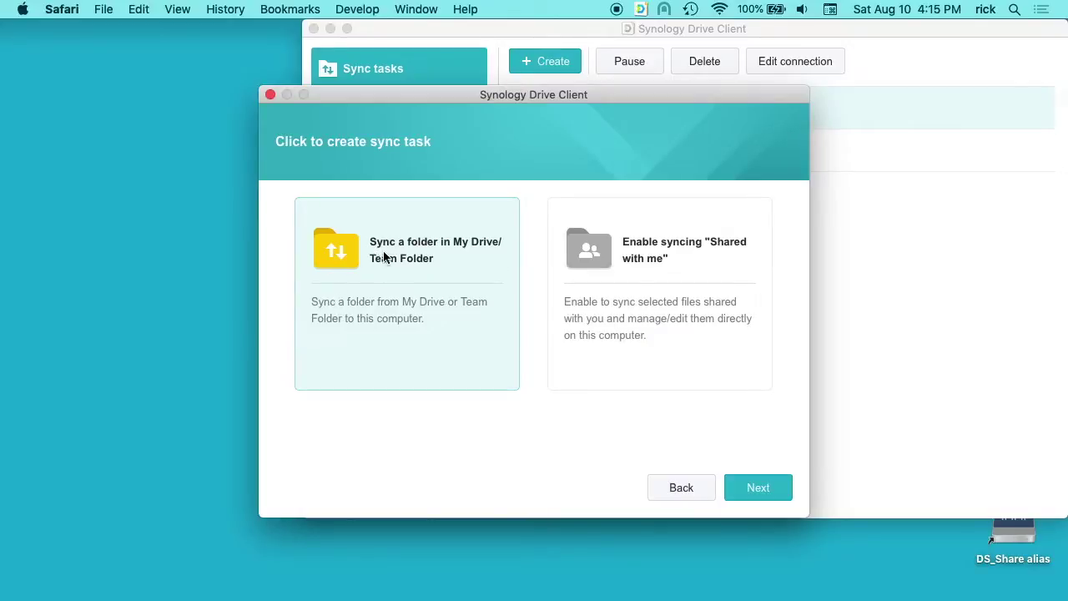
pyautogui.click(757, 494)
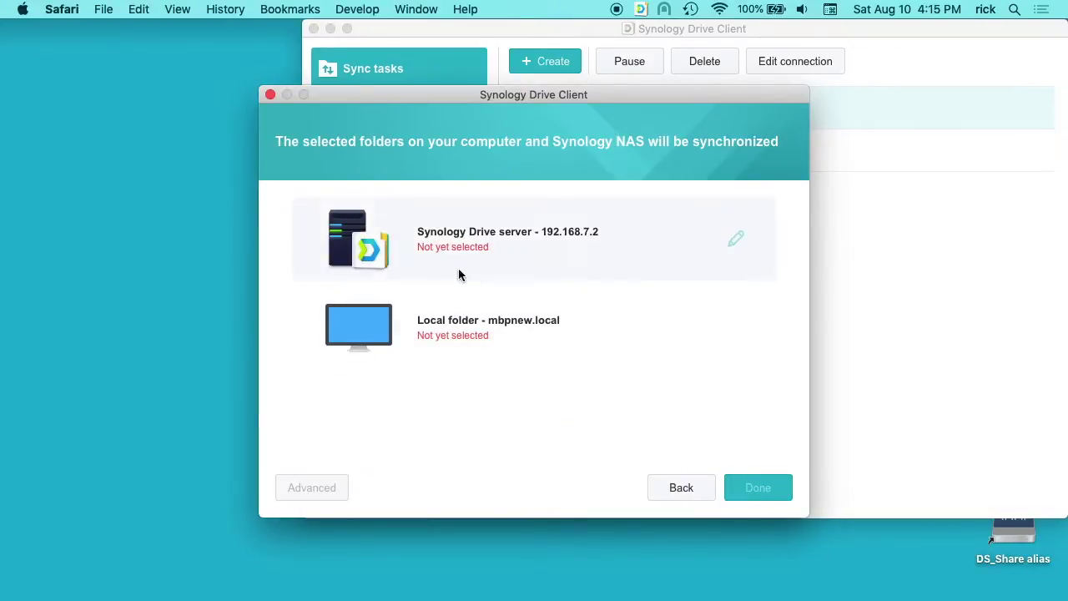
# - Choose RickMakesTeam under Team Folder as the server-side folder of the sync task
pyautogui.click(734, 241)
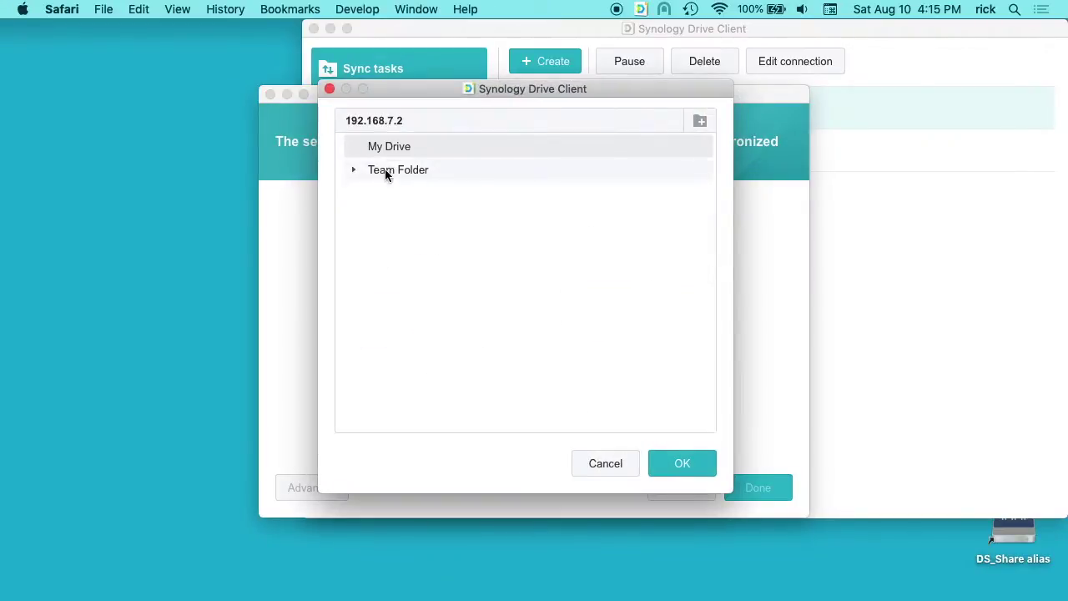
pyautogui.click(353, 170)
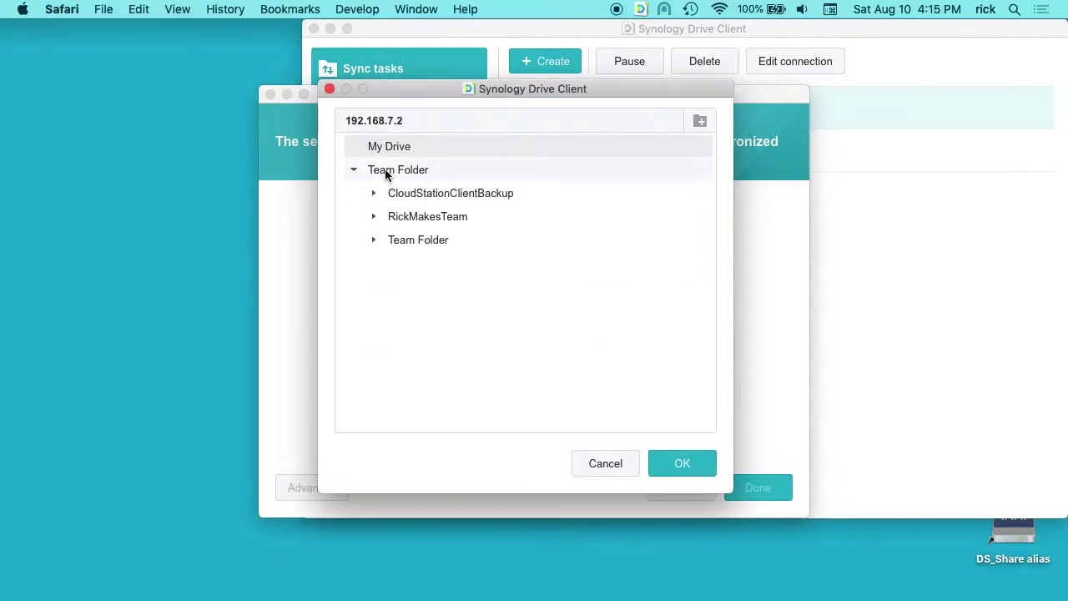
pyautogui.click(408, 215)
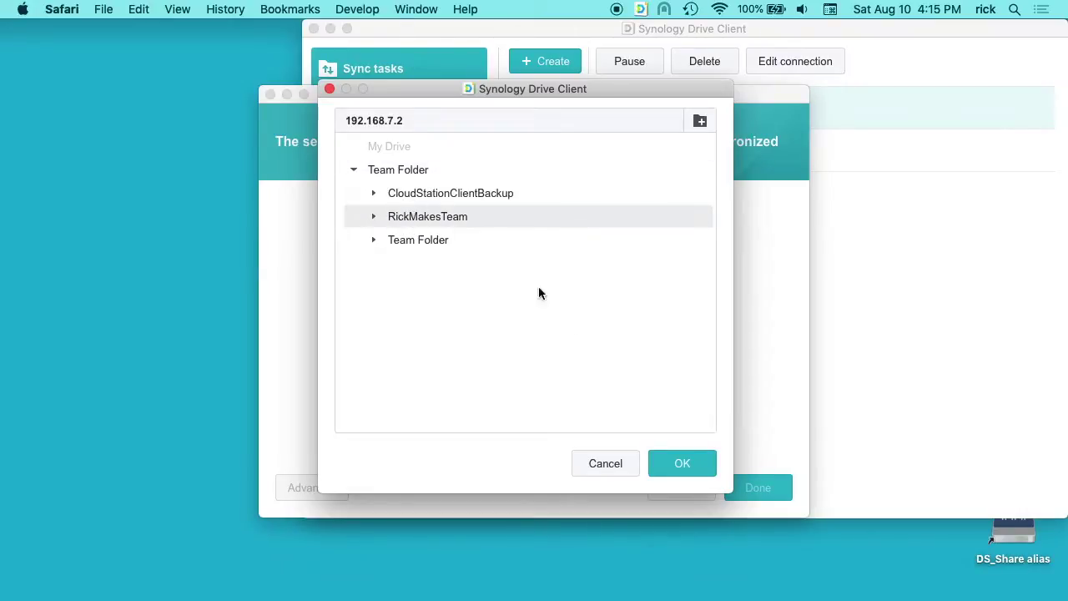
pyautogui.click(680, 465)
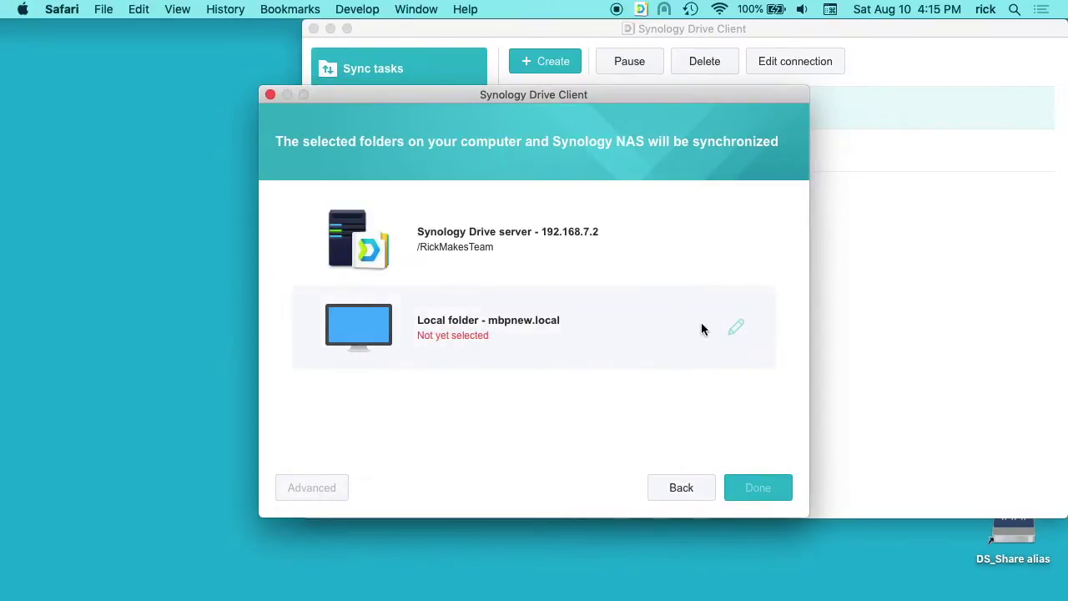
# - Open the local folder selection for the sync task and expand the root and Users folders
pyautogui.click(736, 328)
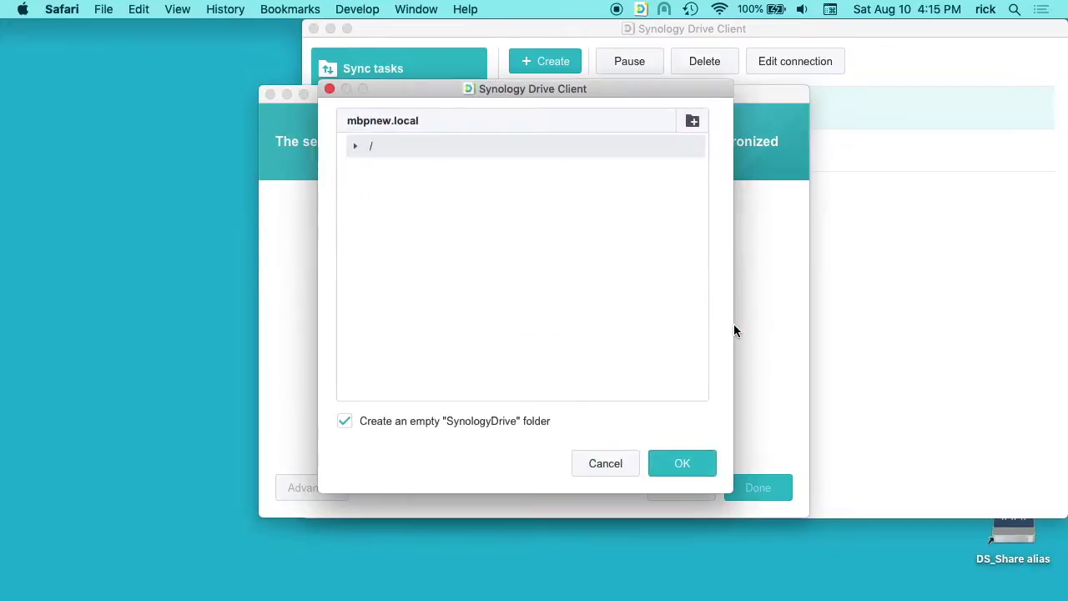
pyautogui.click(357, 148)
pyautogui.click(375, 240)
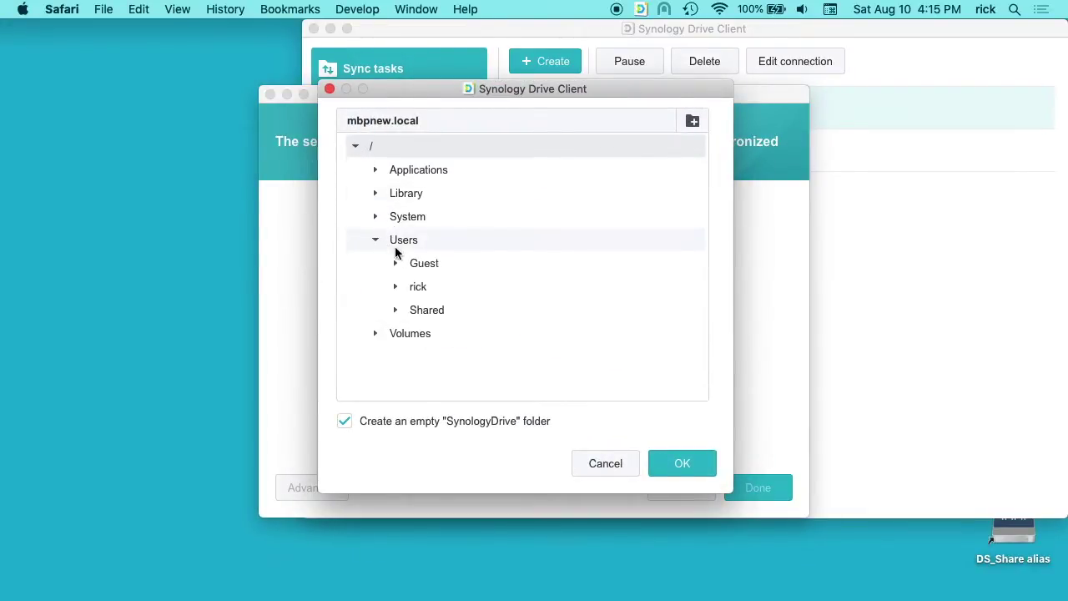
# - Try to set the user's home folder as the local sync location, with an empty SynologyDrive folder created in it
pyautogui.click(419, 289)
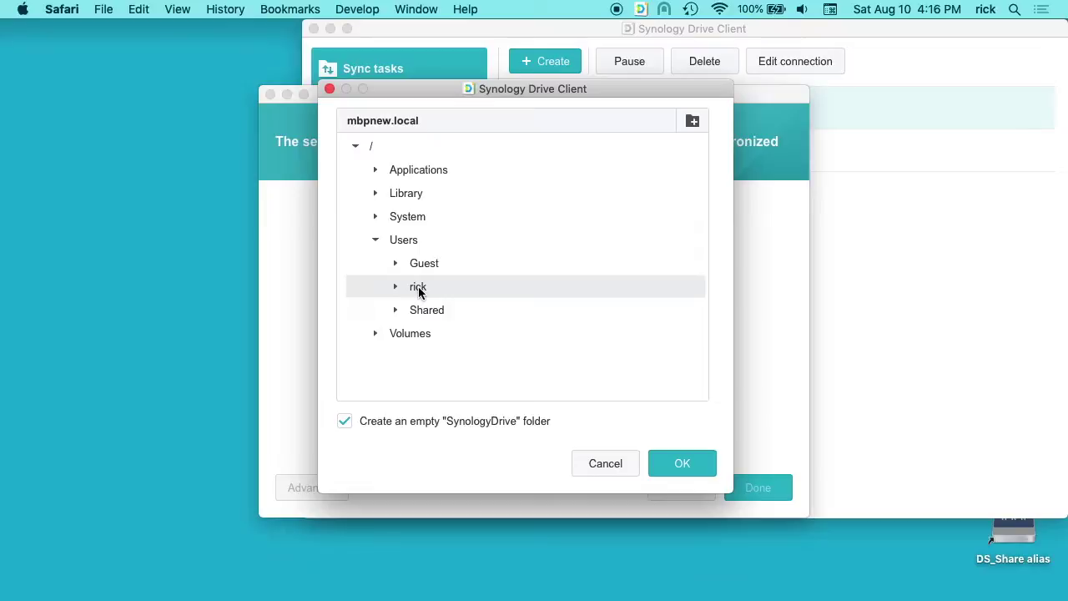
pyautogui.click(682, 463)
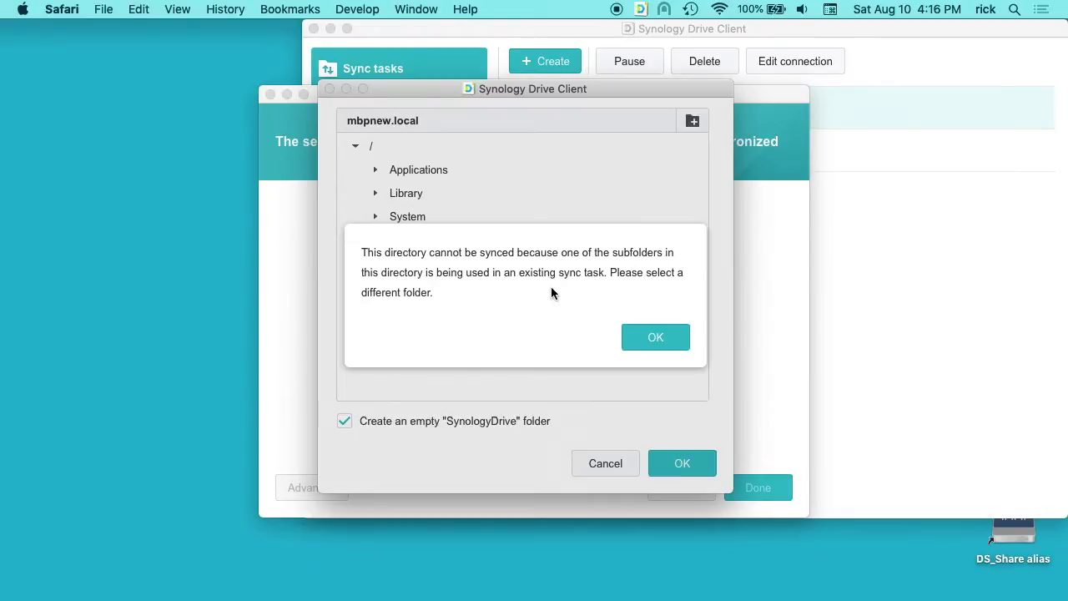
pyautogui.click(635, 334)
# - Set the user's Desktop as the local sync location with an empty SynologyDrive folder created in it, and finish the RickMakesTeam sync task
pyautogui.click(394, 286)
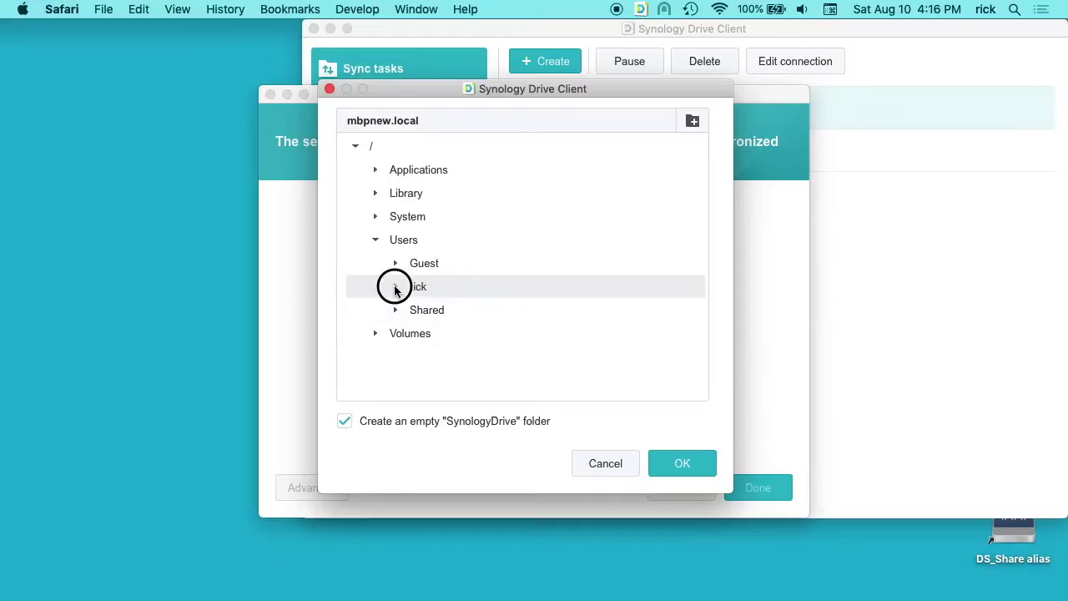
pyautogui.click(442, 334)
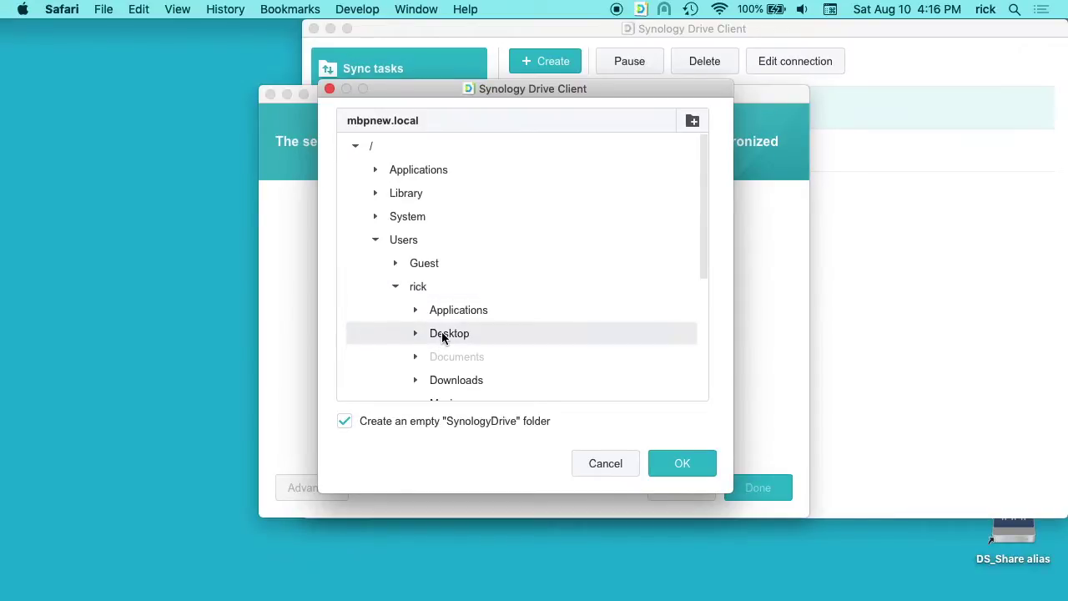
pyautogui.click(678, 464)
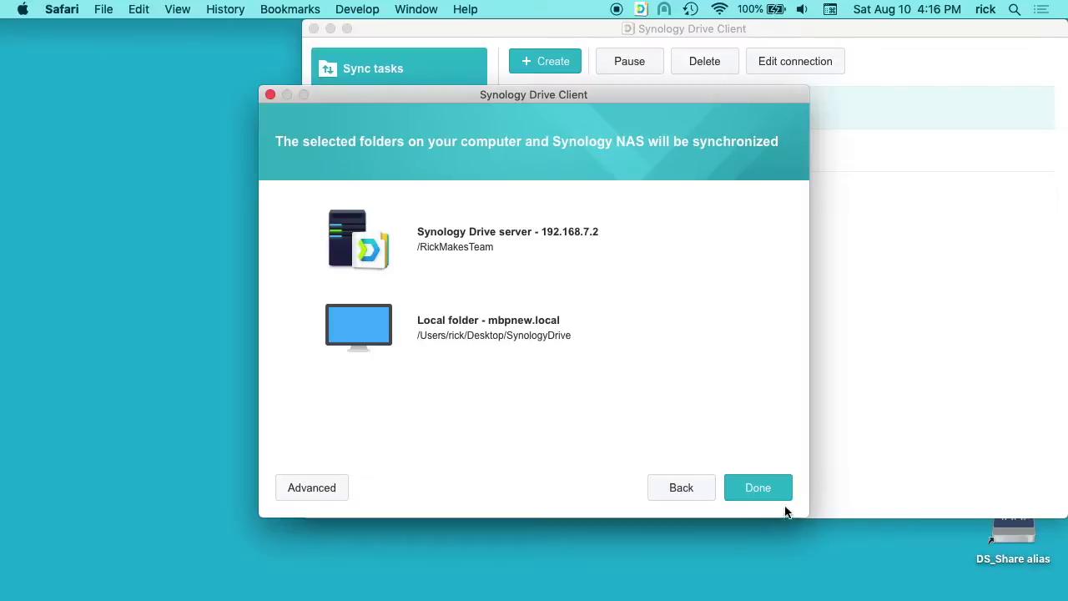
pyautogui.click(762, 491)
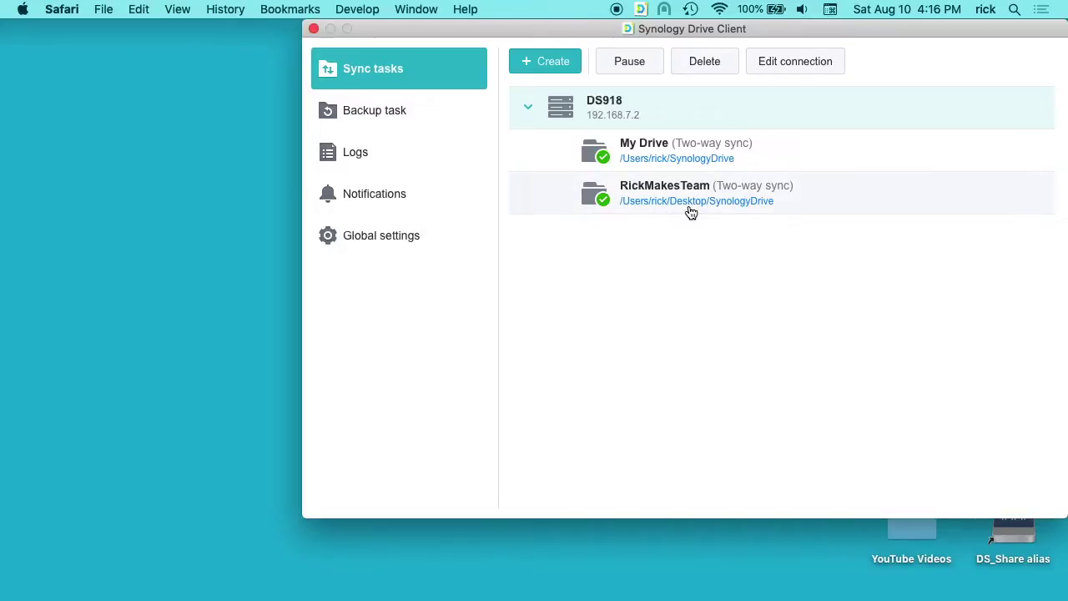
# - Open the desktop's SynologyDrive folder and move P6030002.jpg from the desktop into it
pyautogui.moveTo(939, 28); pyautogui.dragTo(720, 25)
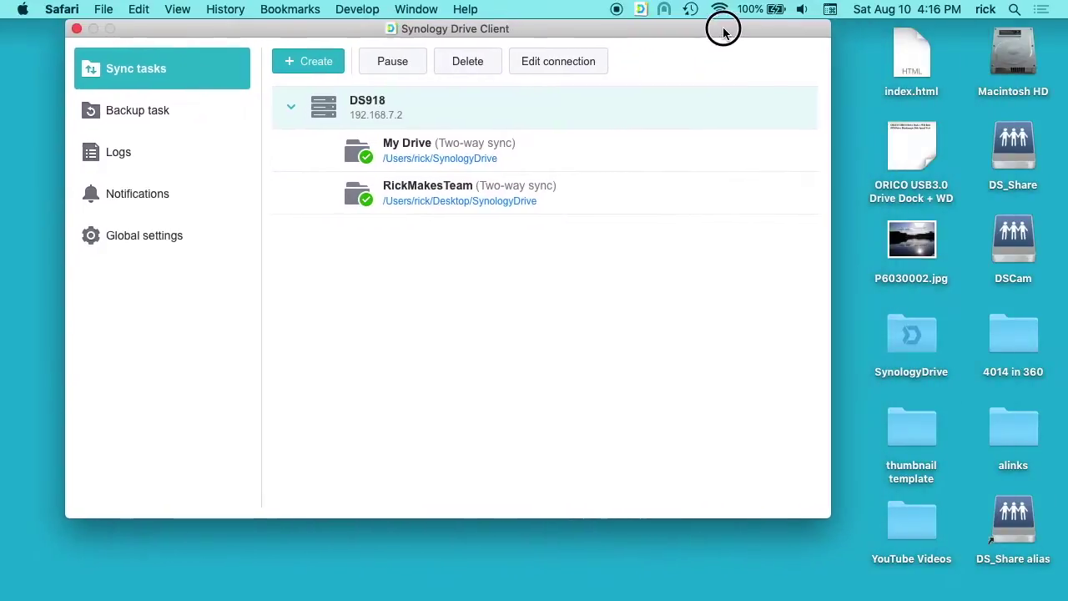
pyautogui.doubleClick(914, 335)
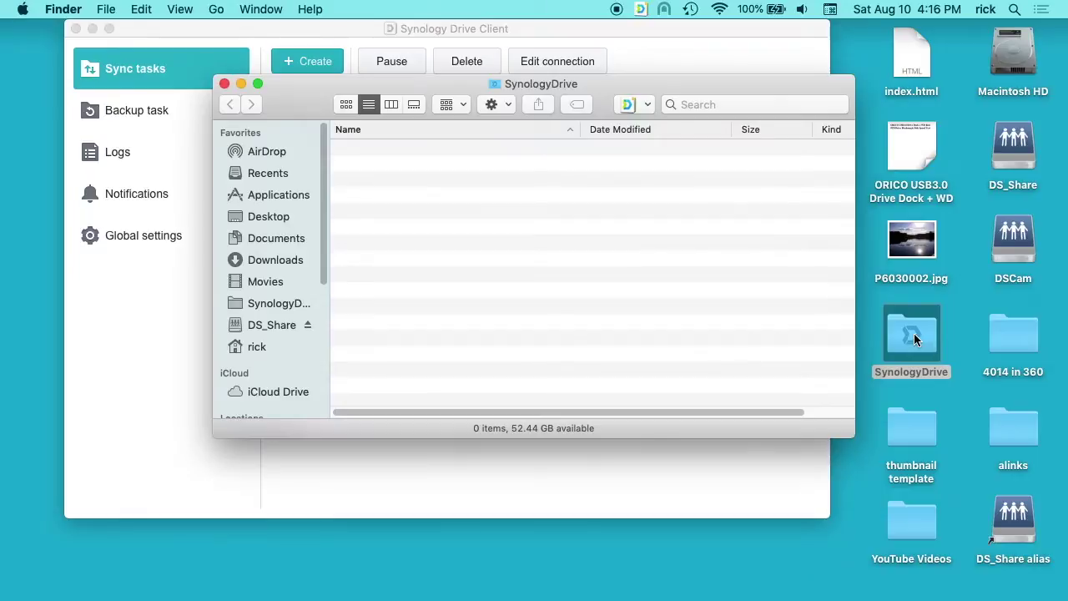
pyautogui.moveTo(661, 85); pyautogui.dragTo(568, 81)
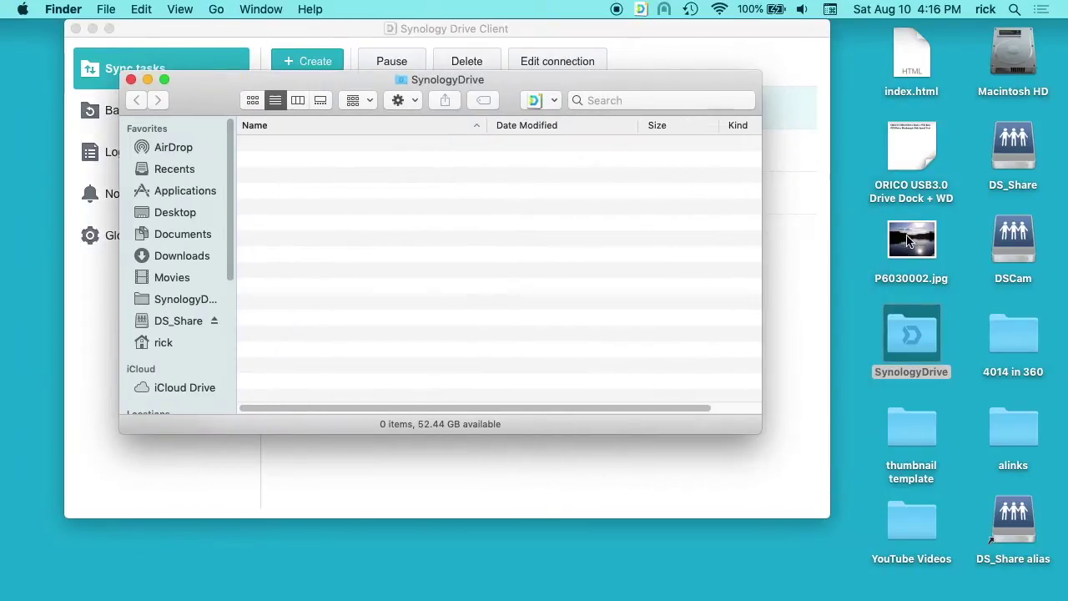
pyautogui.moveTo(891, 249); pyautogui.dragTo(441, 206)
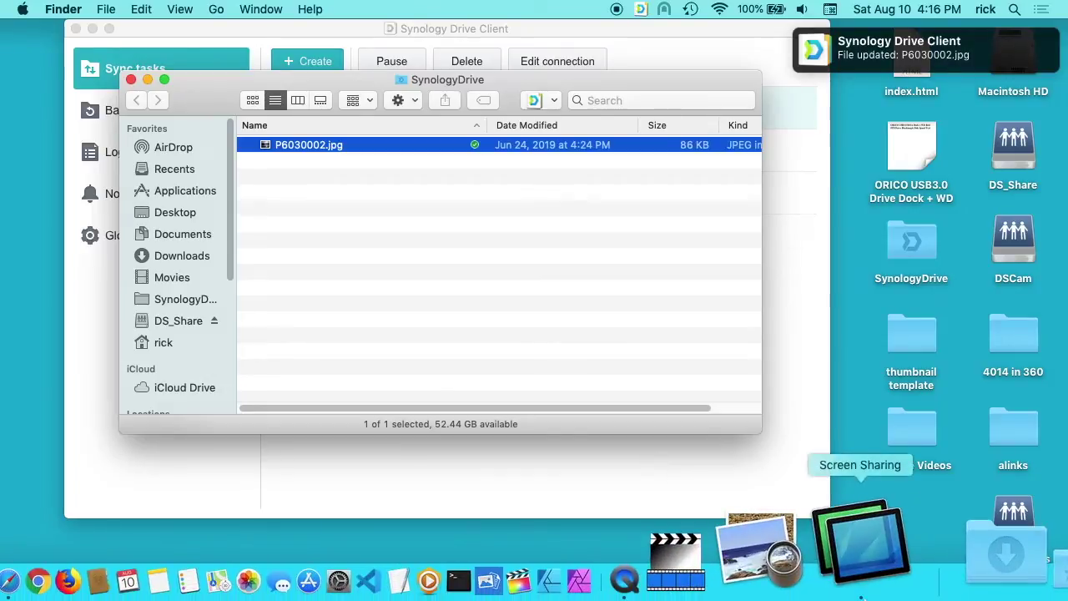
# - Switch to the Screen Sharing session of the mbp computer and turn on hiding for its Dock
pyautogui.click(951, 569)
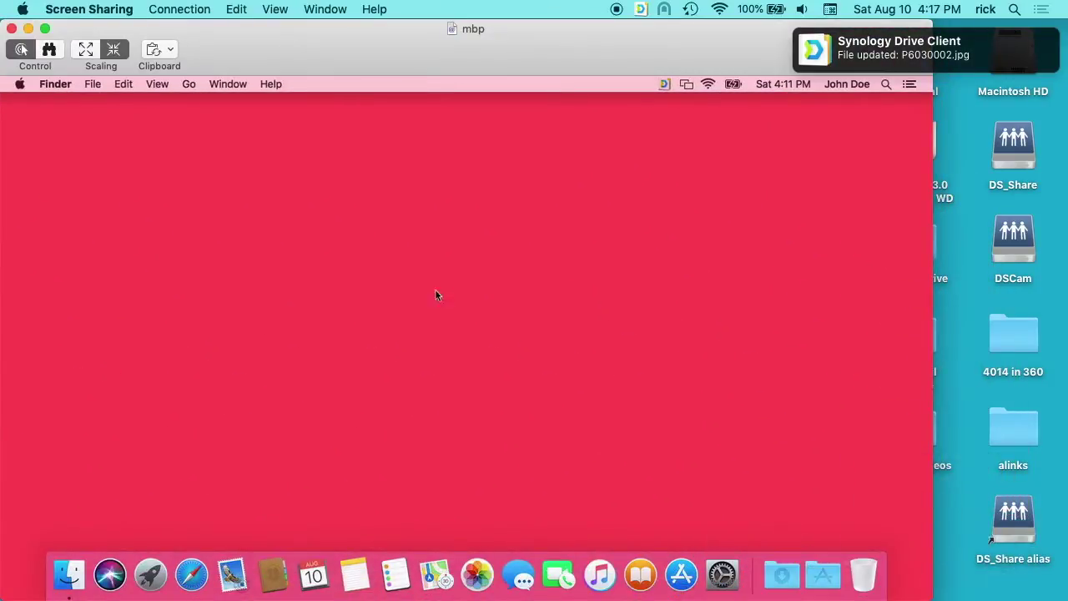
pyautogui.rightClick(754, 574)
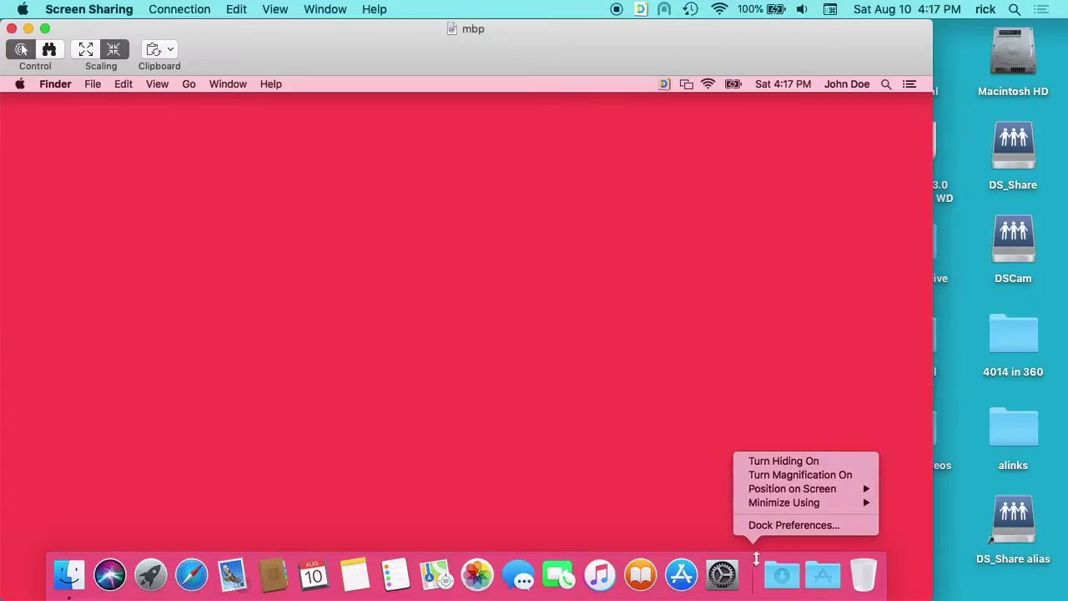
pyautogui.click(785, 460)
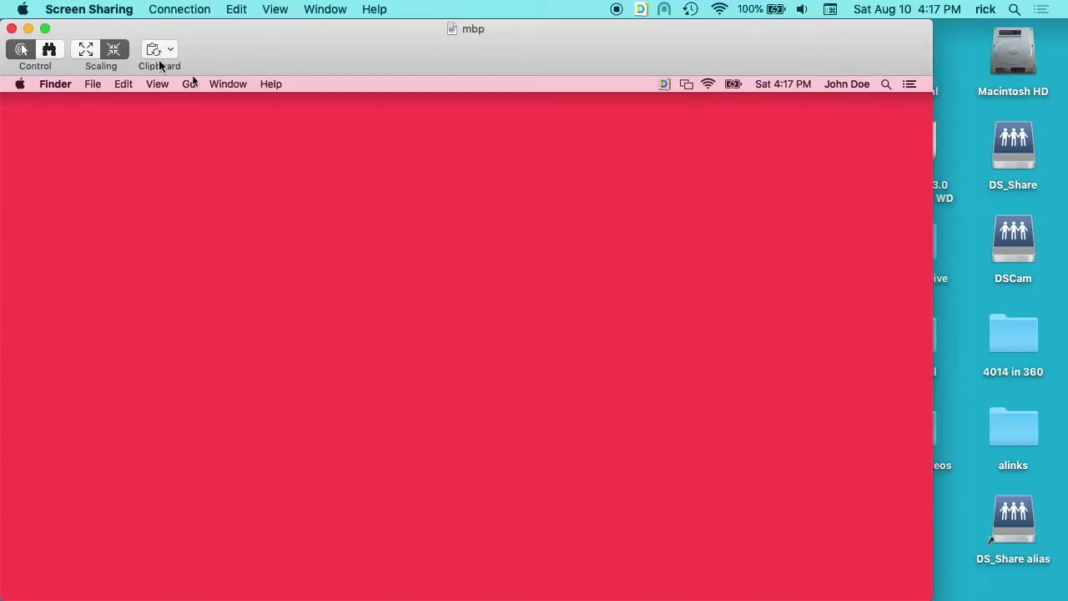
# - Turn off scaling for the shared mbp screen and show the session in full screen
pyautogui.click(101, 53)
pyautogui.click(236, 8)
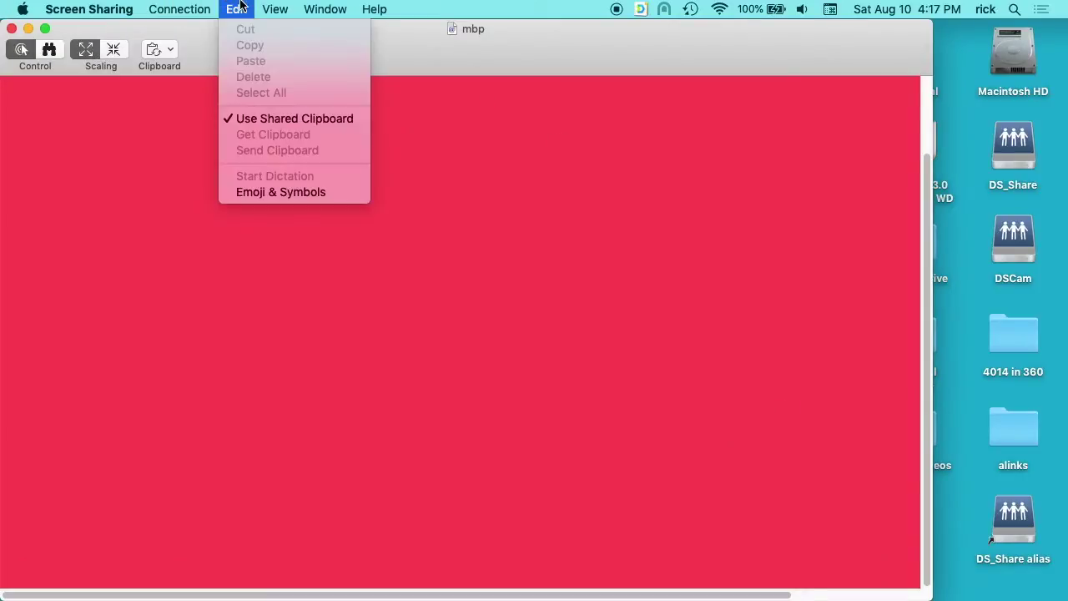
pyautogui.moveTo(251, 4)
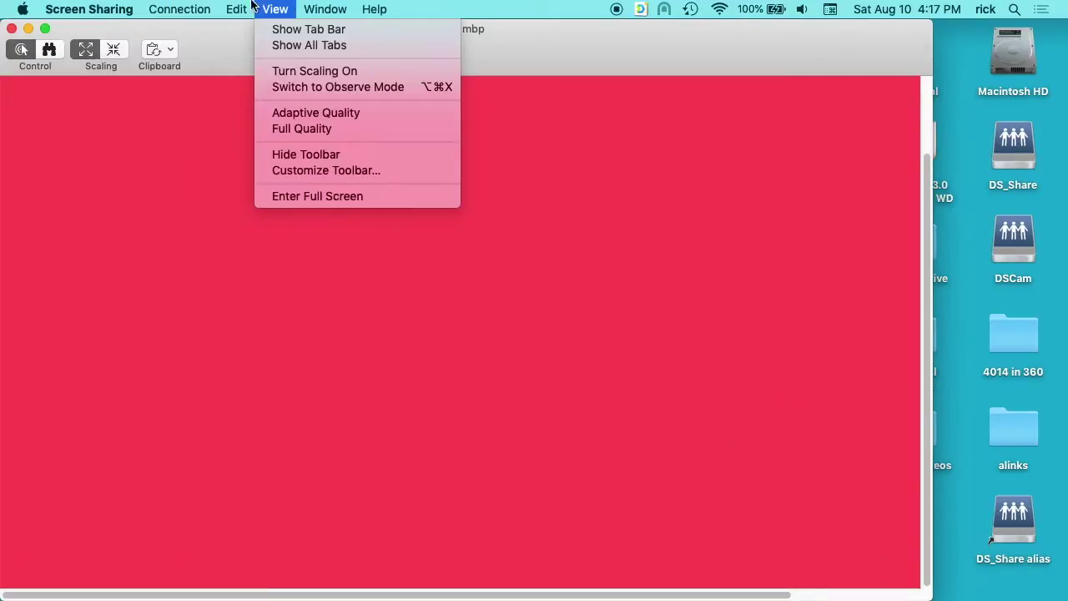
pyautogui.click(310, 197)
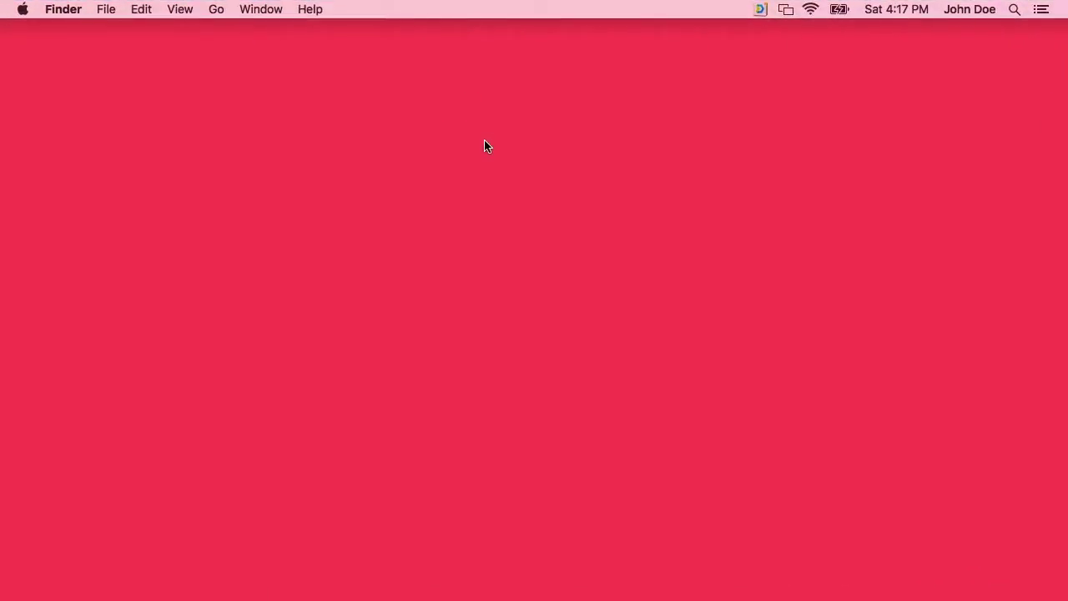
# - Open Synology Drive Client on the remote Mac and start a My Drive/Team Folder sync task on the connected NAS 192.168.7.2
pyautogui.click(758, 9)
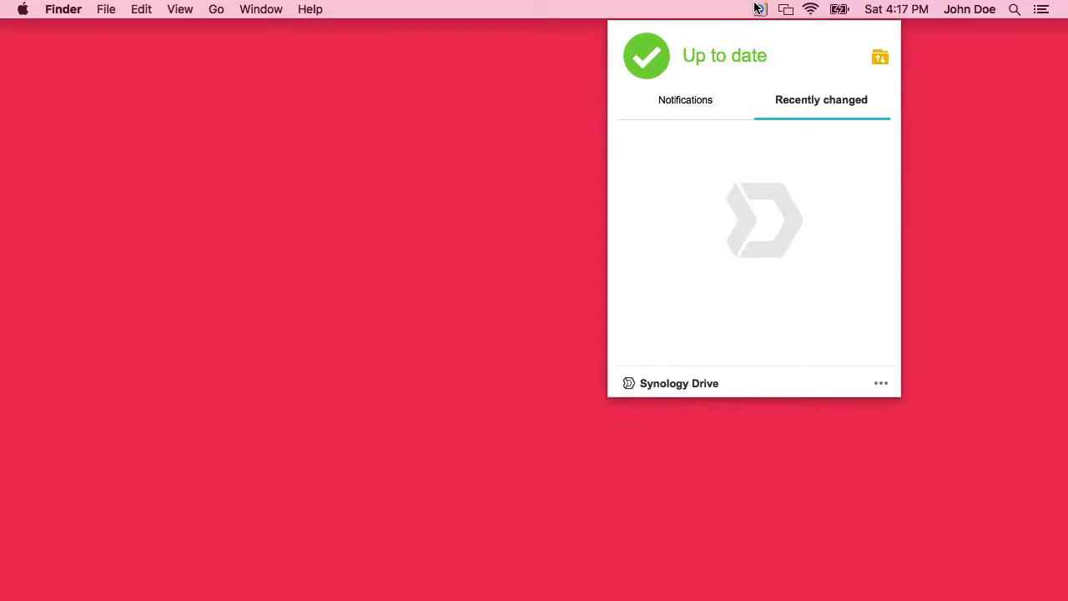
pyautogui.click(882, 385)
pyautogui.click(858, 333)
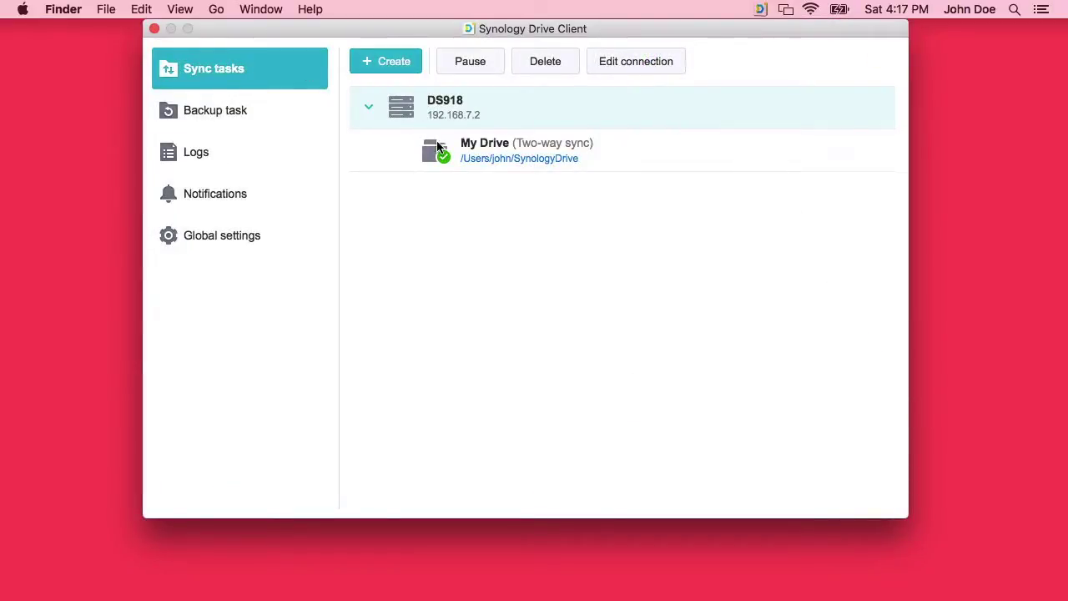
pyautogui.click(385, 65)
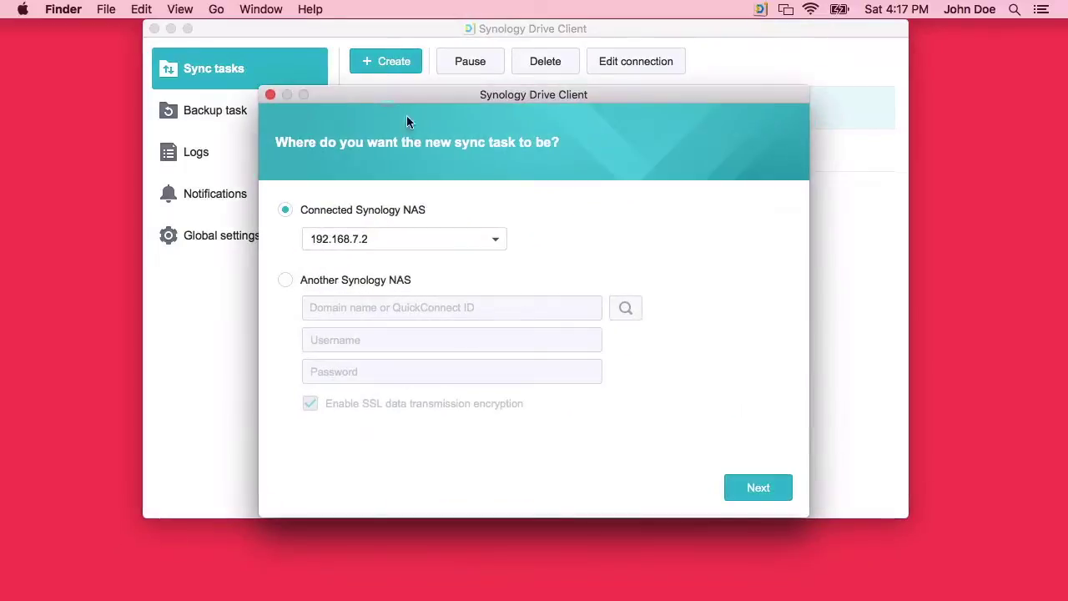
pyautogui.click(757, 492)
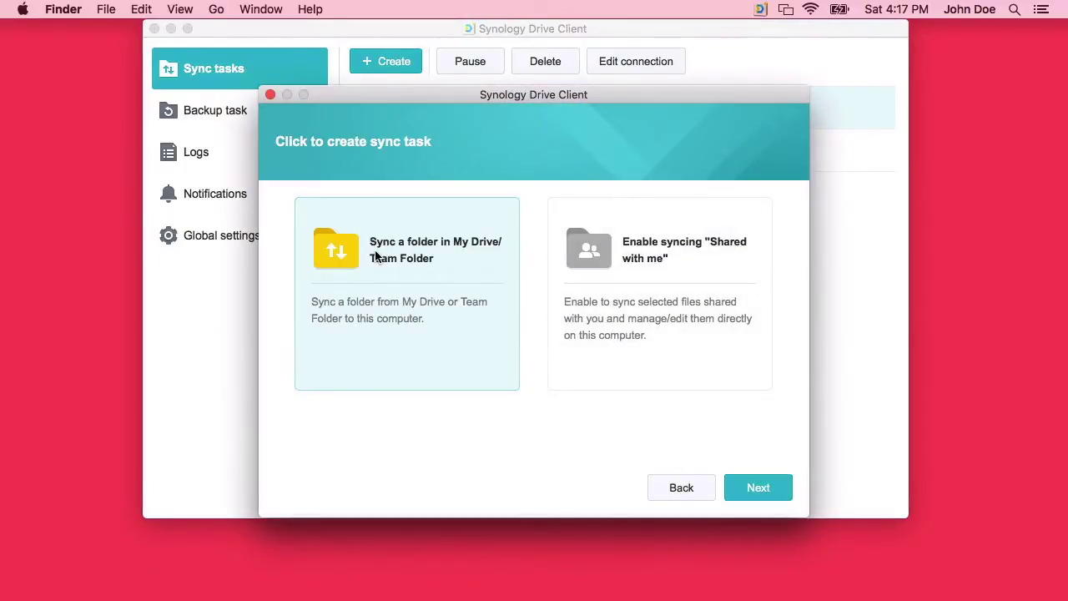
pyautogui.click(764, 484)
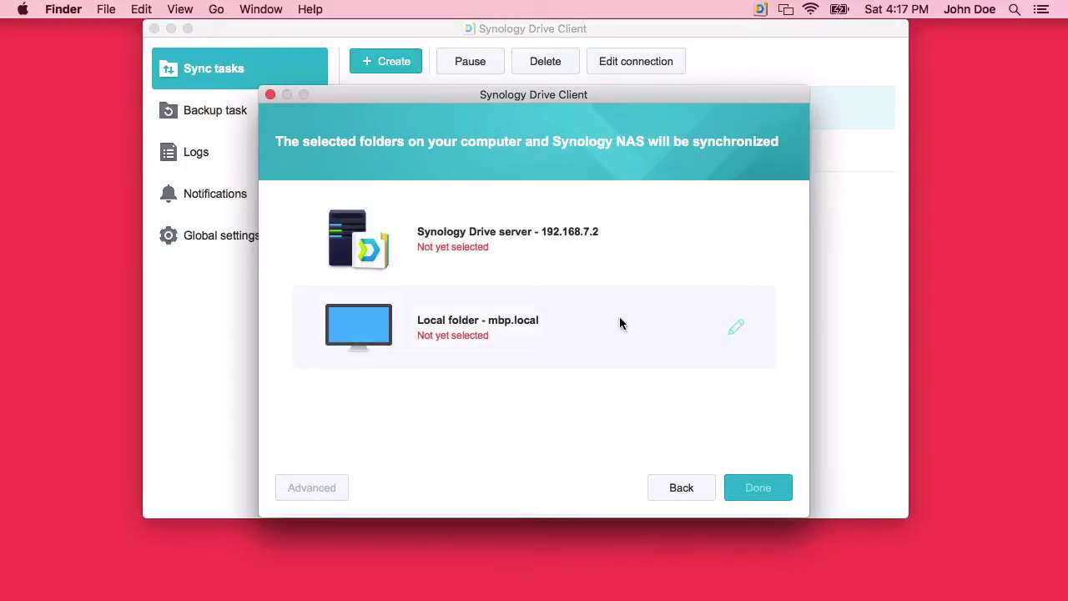
# - Choose RickMakesTeam under Team Folder as the server-side folder of the remote Mac's sync task
pyautogui.click(734, 244)
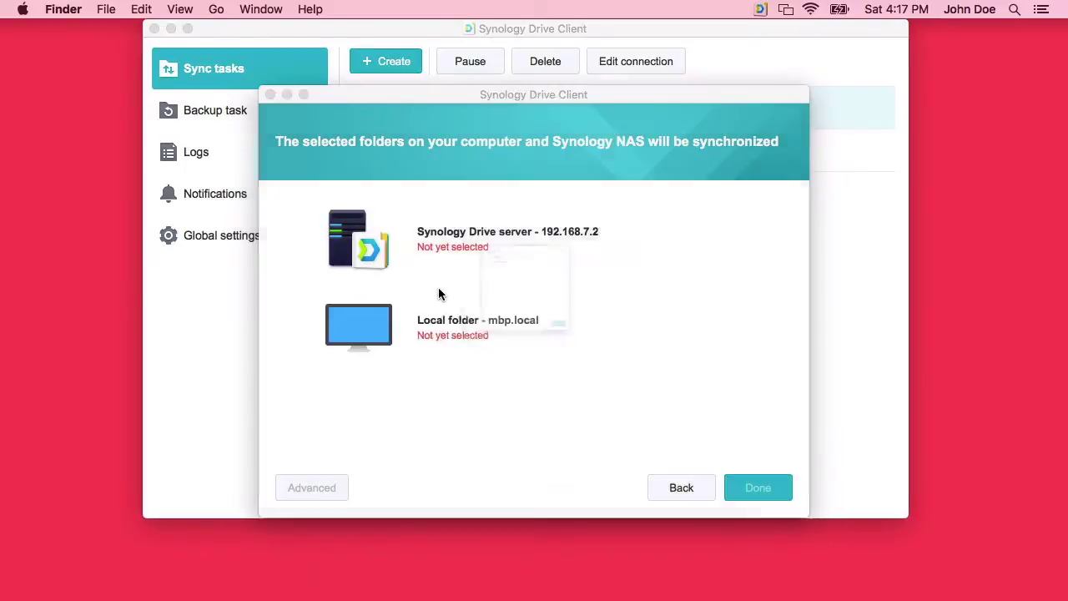
pyautogui.click(353, 169)
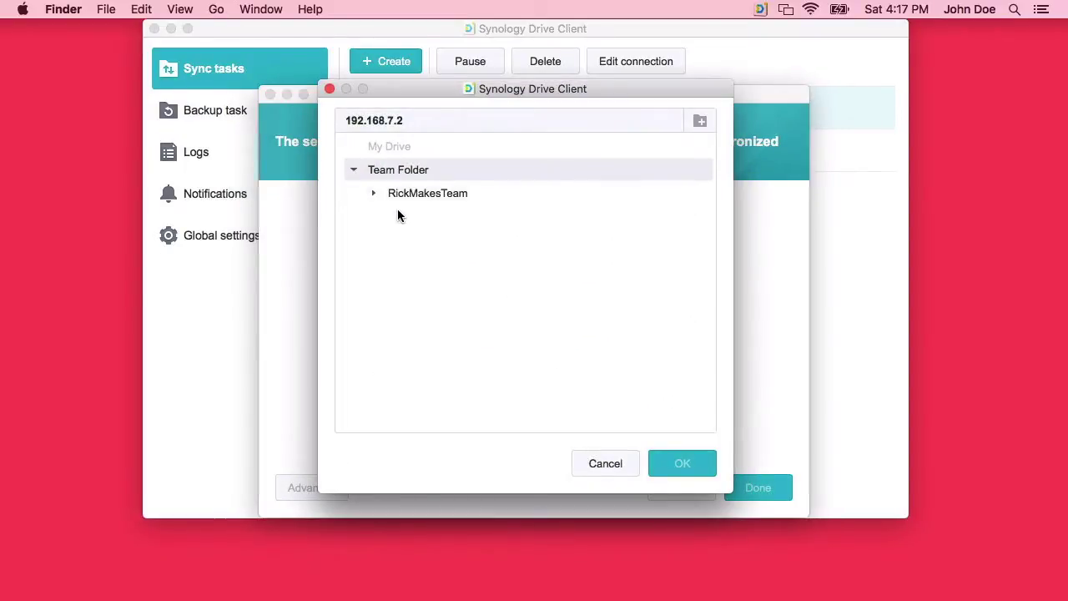
pyautogui.click(411, 193)
pyautogui.click(695, 468)
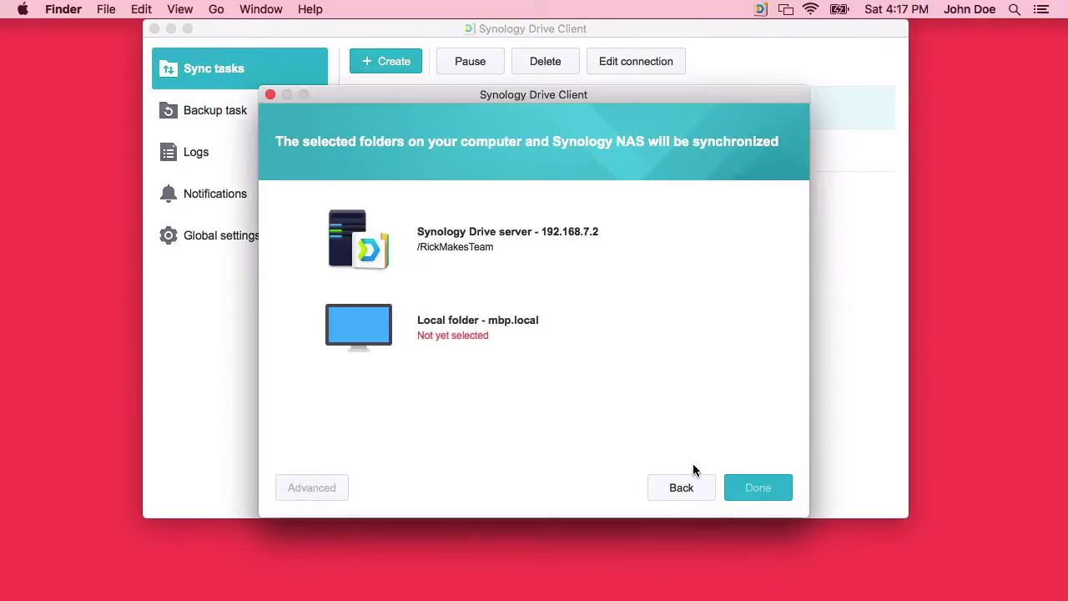
# - Set the remote user's Desktop as the local sync location with an empty SynologyDrive folder created in it, and finish the sync task
pyautogui.click(736, 328)
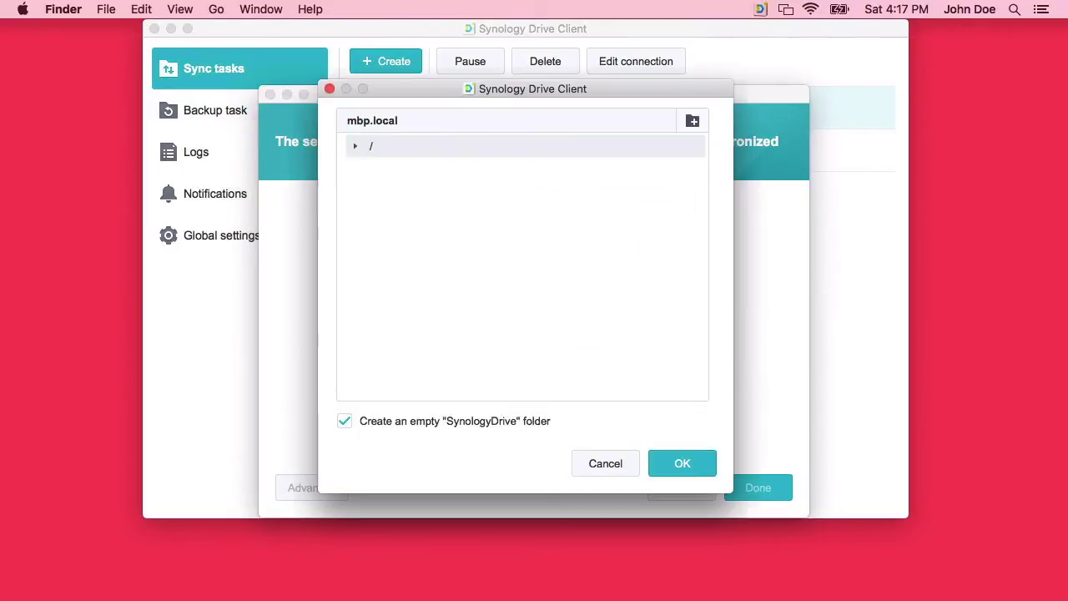
pyautogui.click(354, 146)
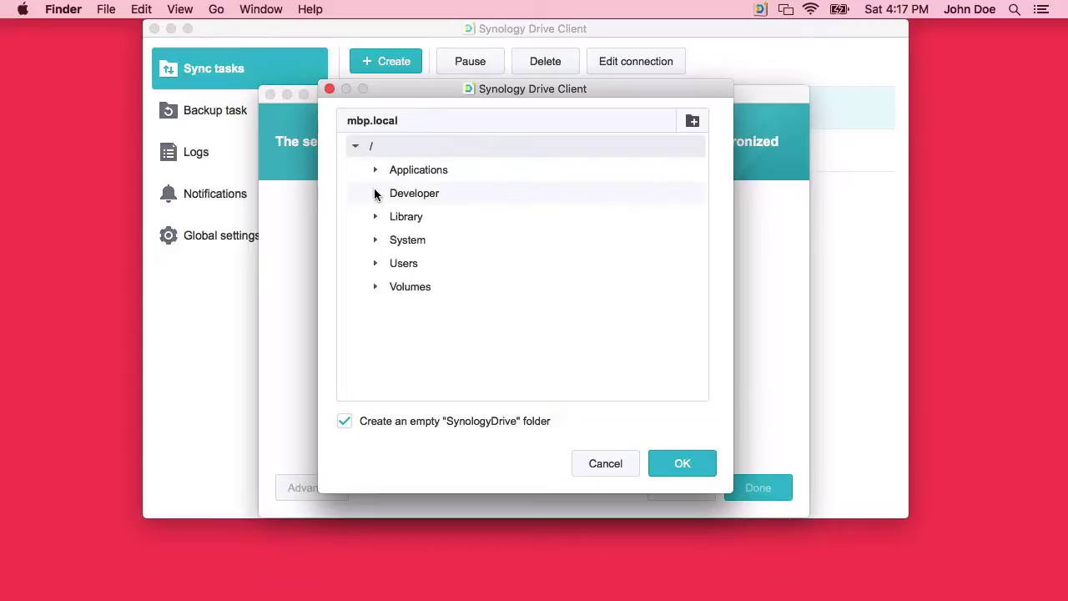
pyautogui.click(375, 263)
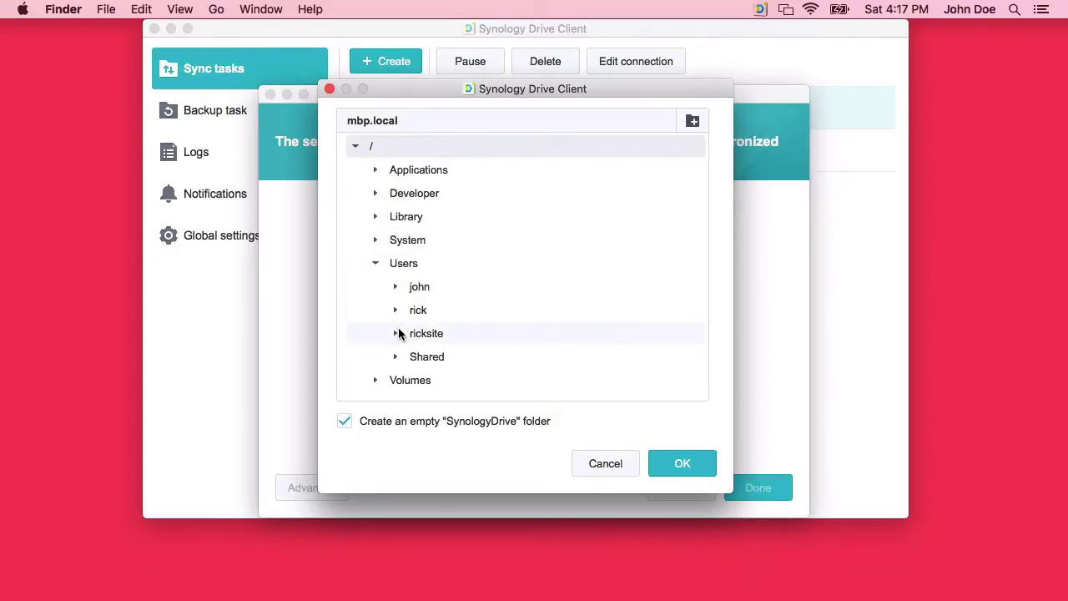
pyautogui.click(396, 287)
pyautogui.click(443, 310)
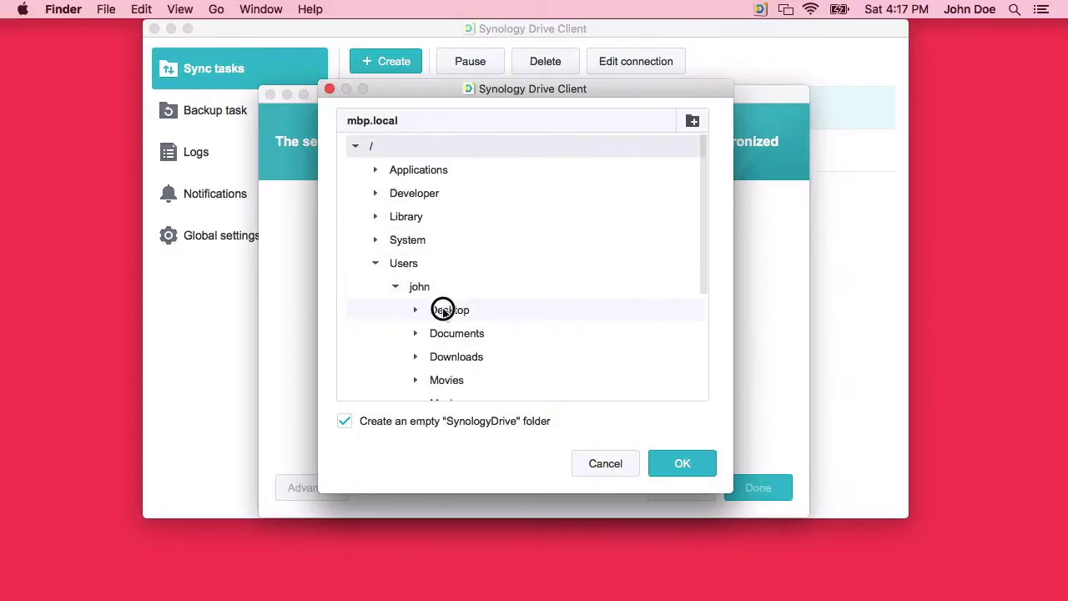
pyautogui.click(679, 465)
pyautogui.click(783, 492)
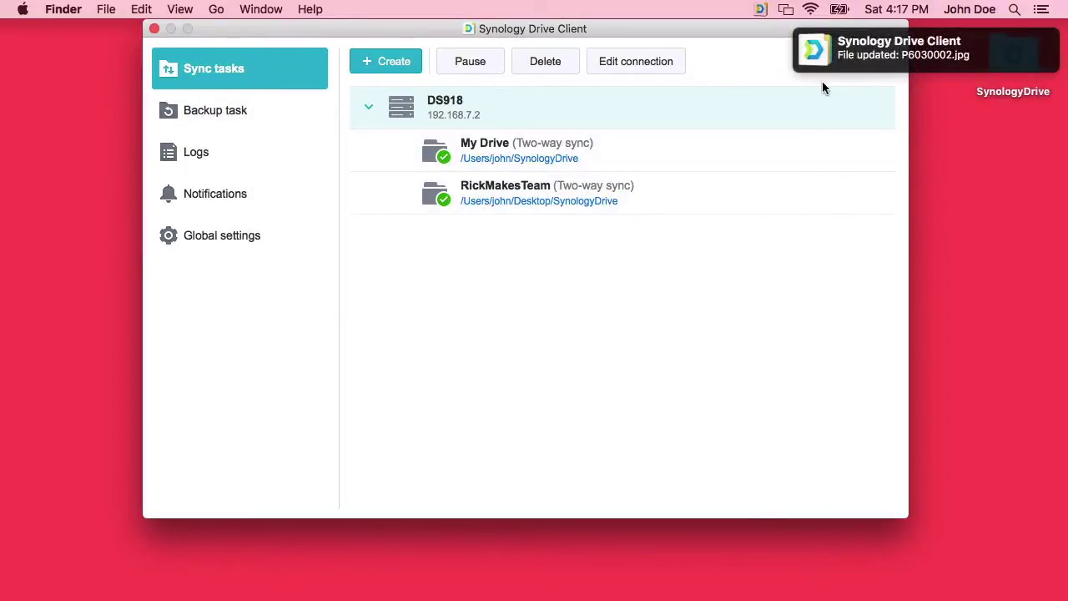
pyautogui.click(154, 29)
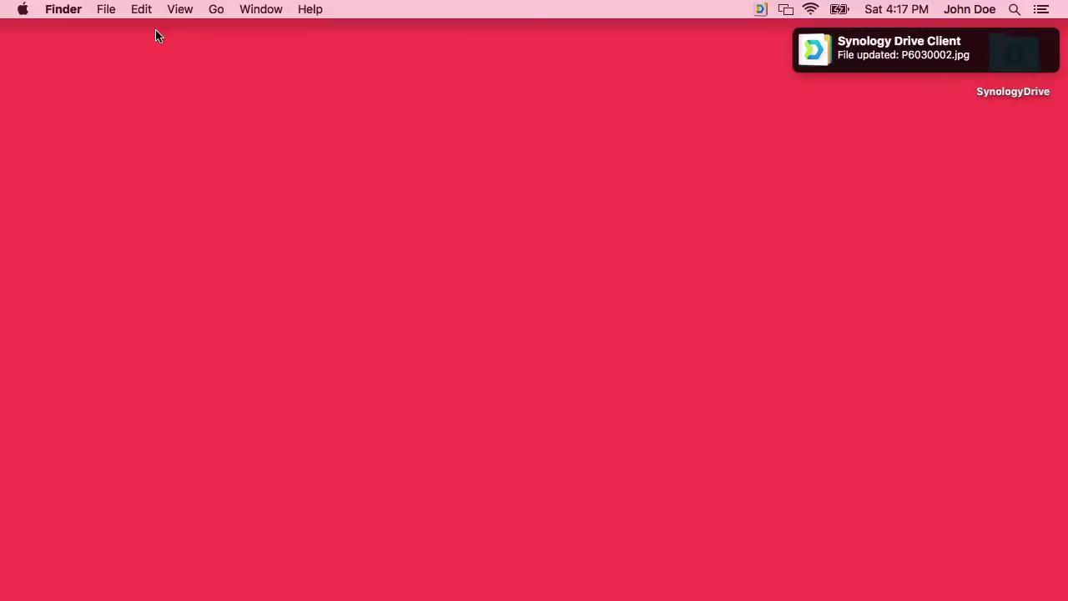
pyautogui.click(1011, 95)
pyautogui.doubleClick(1011, 95)
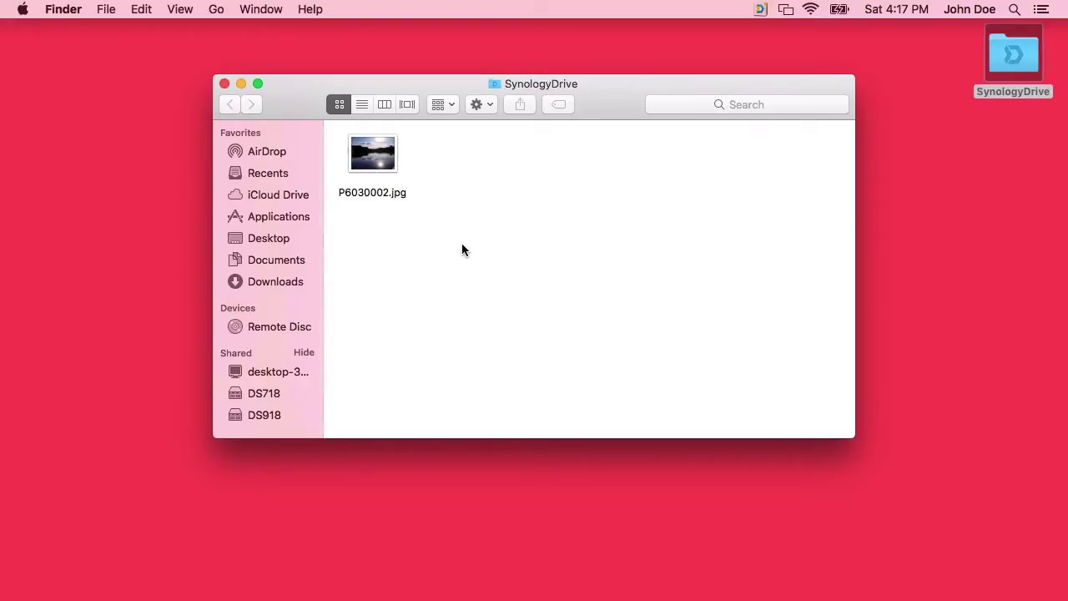
# - Open TextEdit on the remote Mac and write "This is a test." in a new document
pyautogui.press('super+space')
pyautogui.write('te')
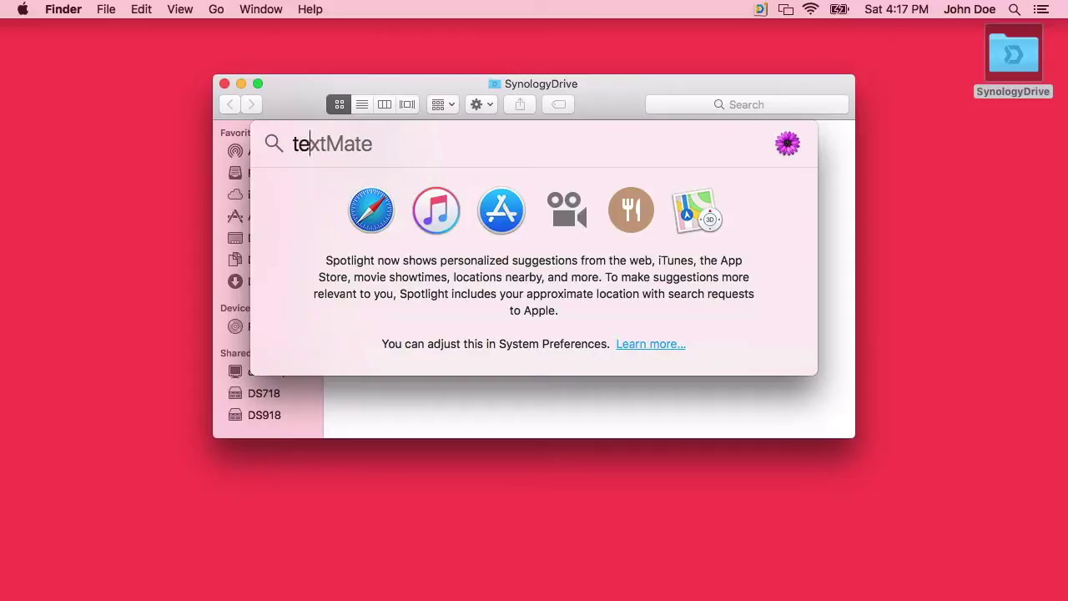
pyautogui.write('xte')
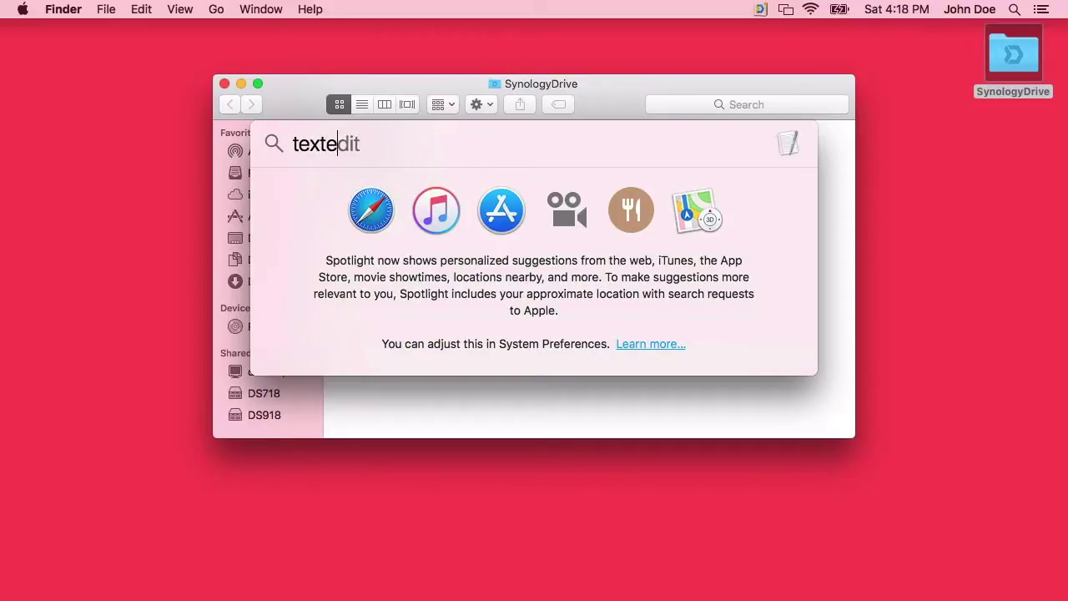
pyautogui.press('Return')
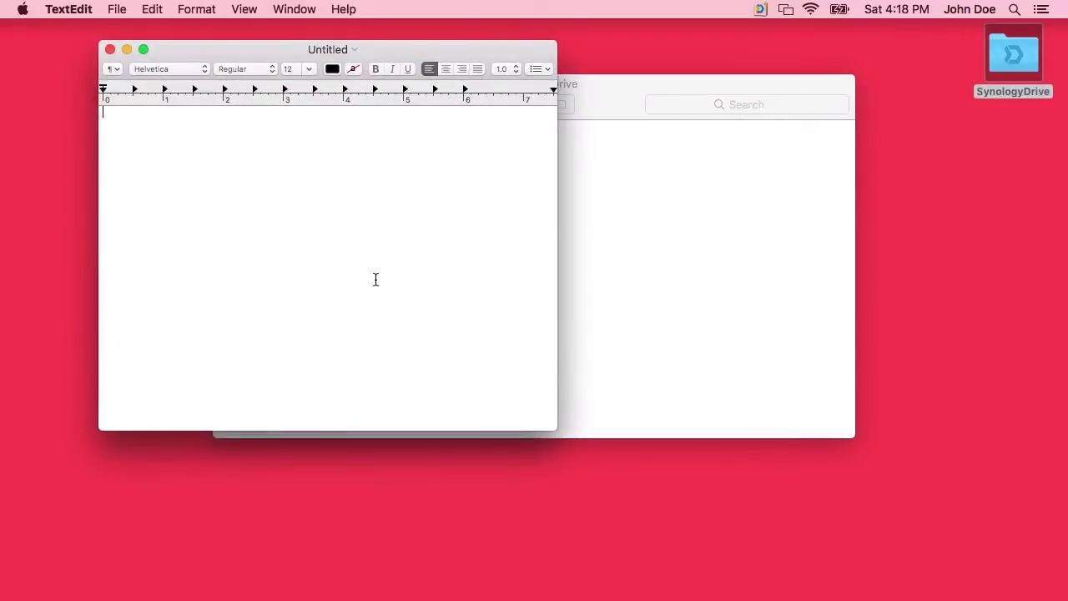
pyautogui.write('This is')
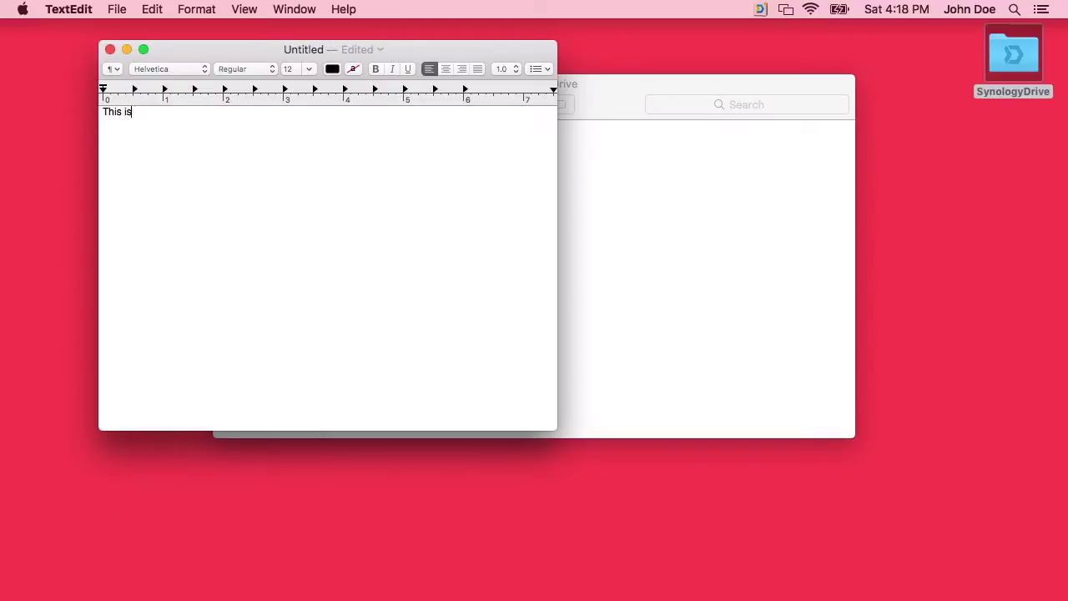
pyautogui.write(' a test.')
# - Save the test document to the remote Mac's Desktop as the Rich Text Document Untitled
pyautogui.press('super+s')
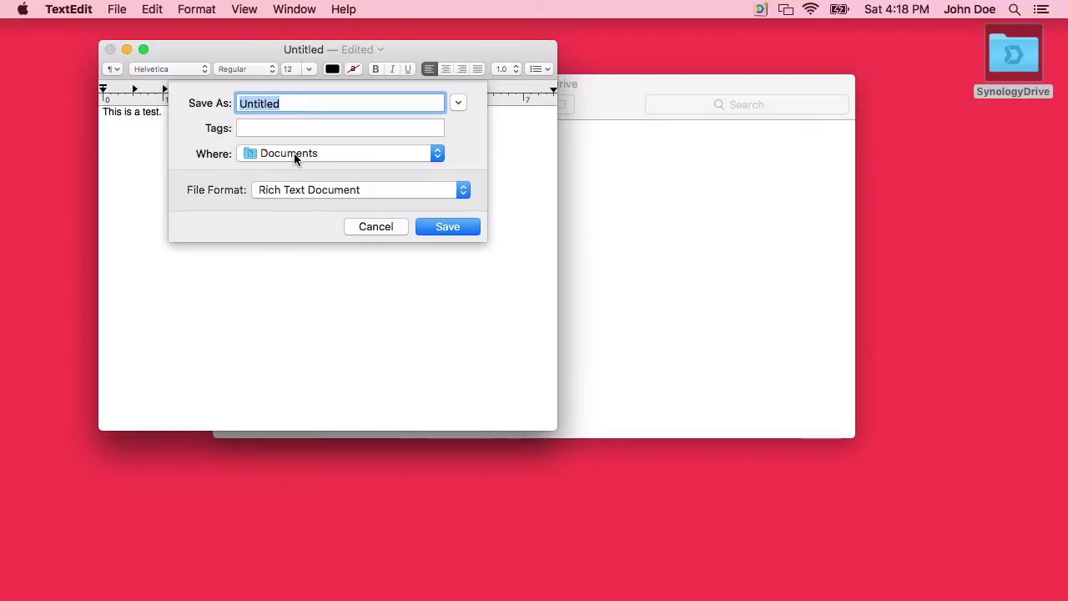
pyautogui.moveTo(978, 72); pyautogui.dragTo(441, 150)
pyautogui.click(457, 101)
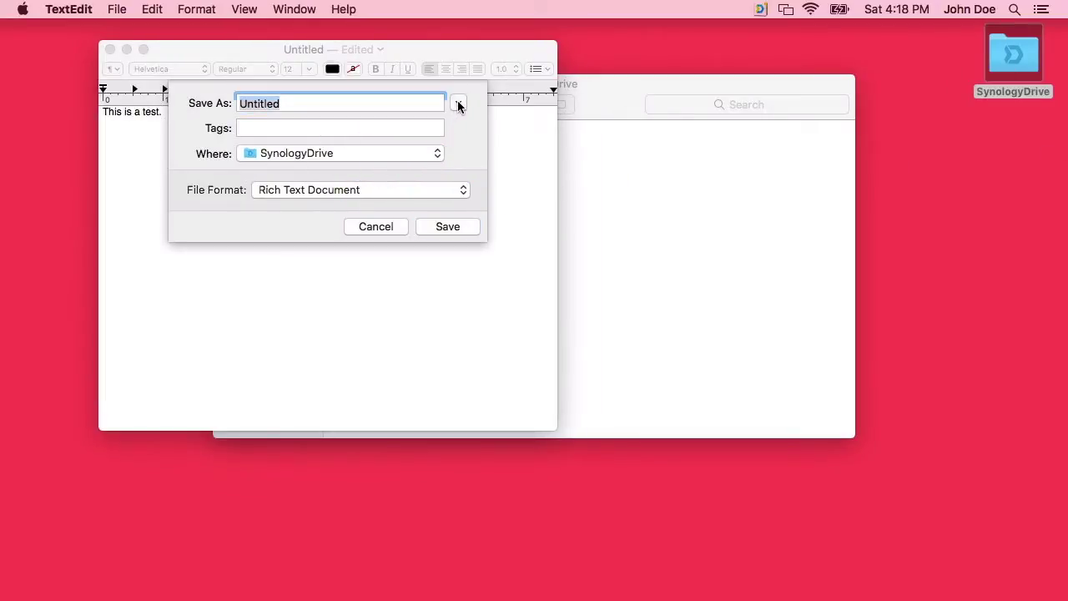
pyautogui.click(584, 438)
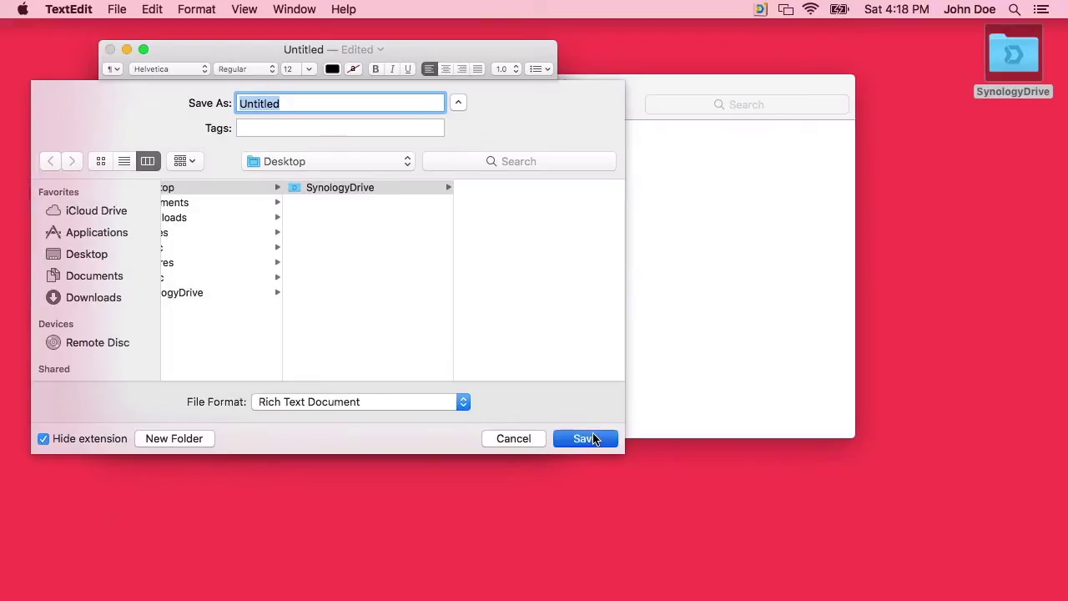
pyautogui.click(646, 226)
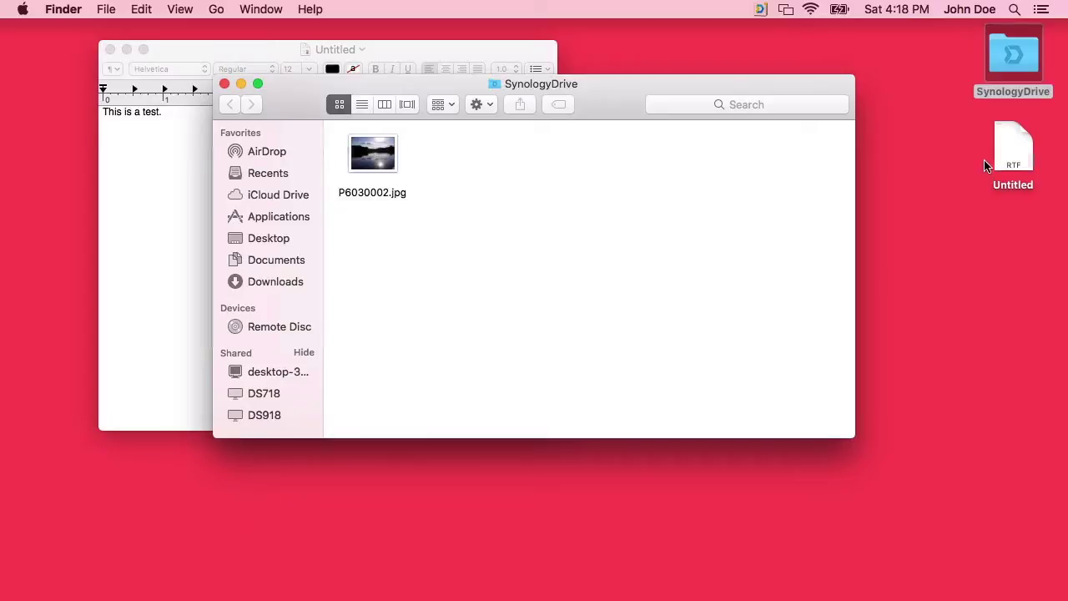
pyautogui.moveTo(1005, 155); pyautogui.dragTo(594, 175)
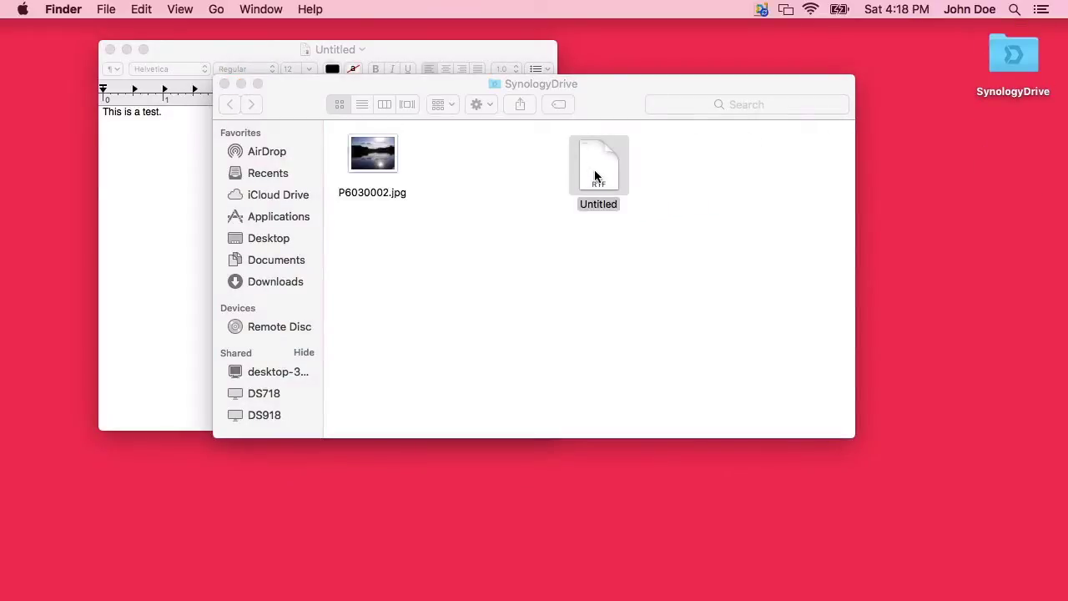
pyautogui.click(505, 262)
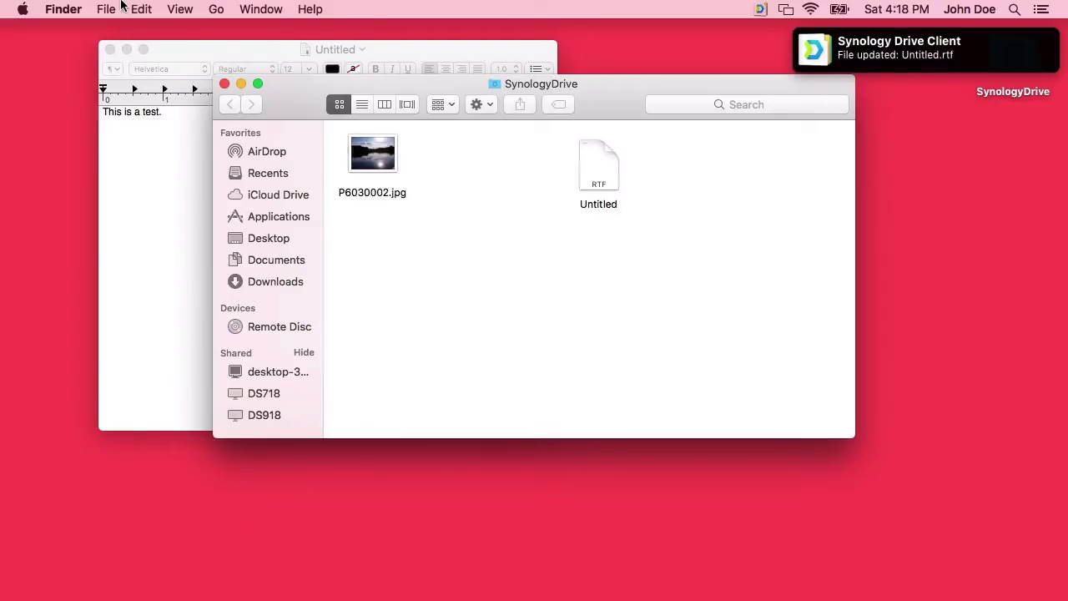
# - End the Screen Sharing session with the remote Mac and return to the local desktop
pyautogui.click(125, 50)
pyautogui.click(785, 10)
pyautogui.click(806, 32)
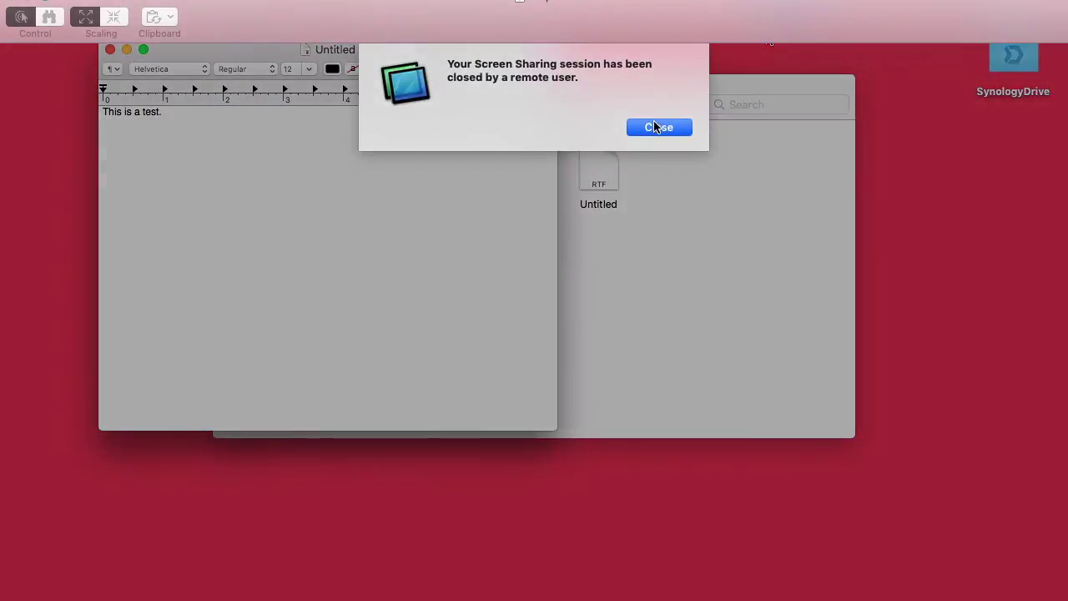
pyautogui.click(654, 124)
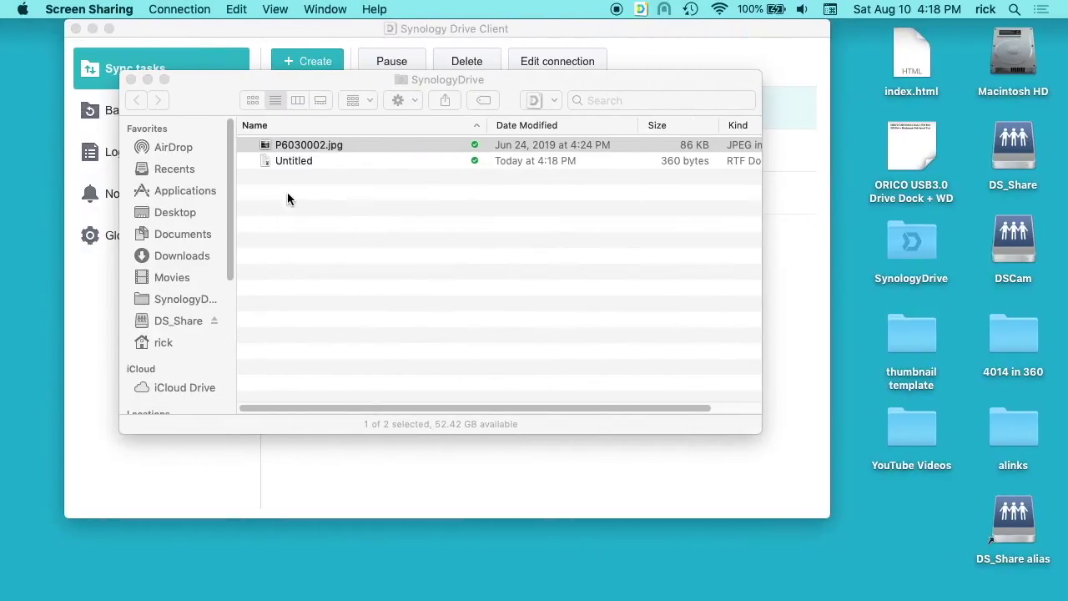
# - Preview the synced Untitled file in the local SynologyDrive folder, and shift the folder window aside
pyautogui.click(396, 243)
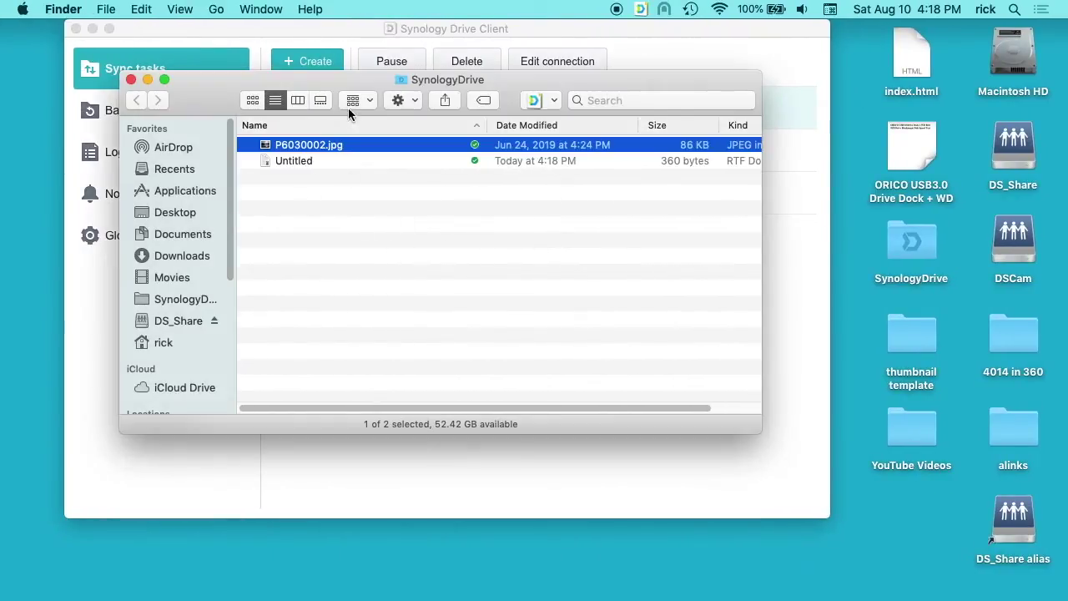
pyautogui.click(303, 161)
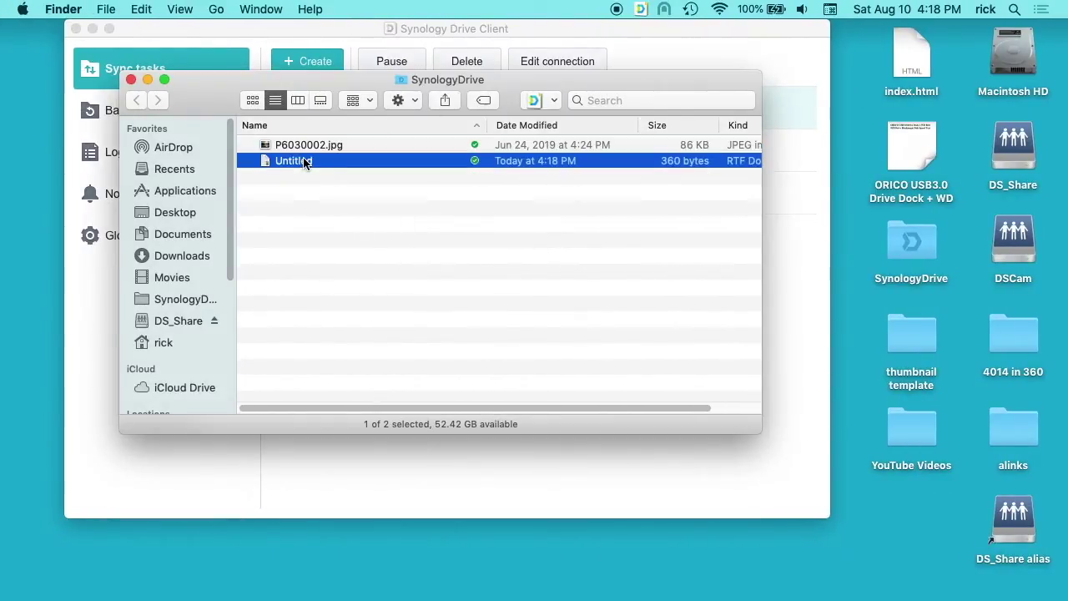
pyautogui.press('space')
pyautogui.press('space')
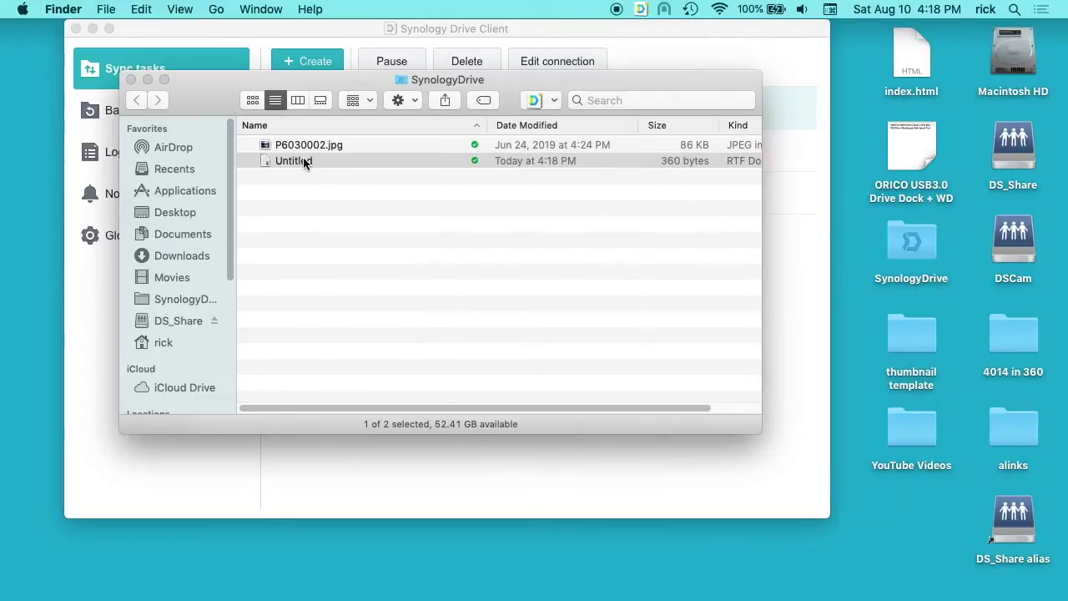
pyautogui.moveTo(213, 96); pyautogui.dragTo(384, 140)
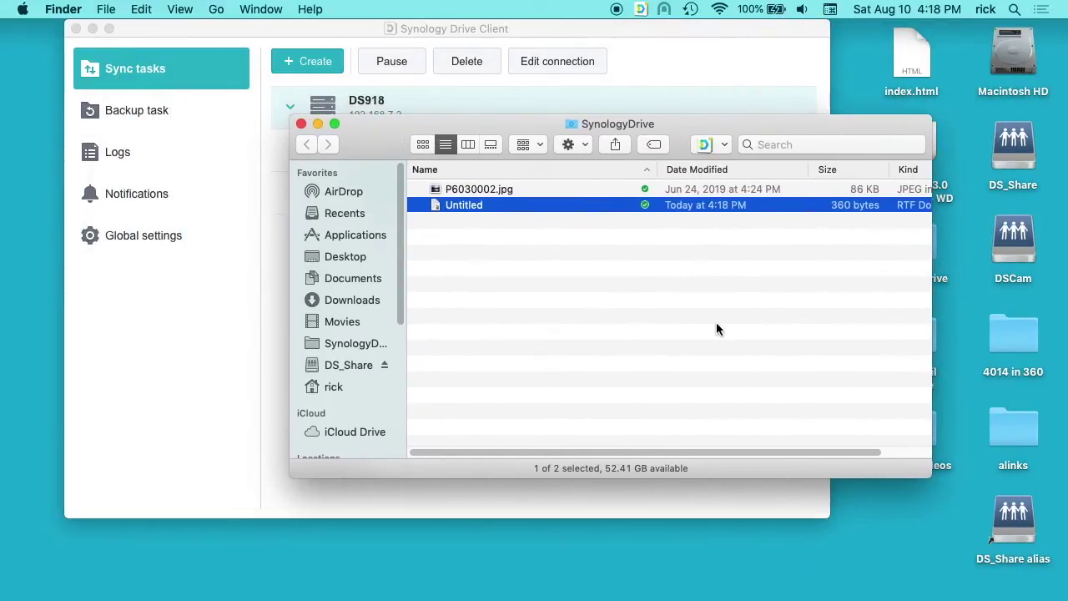